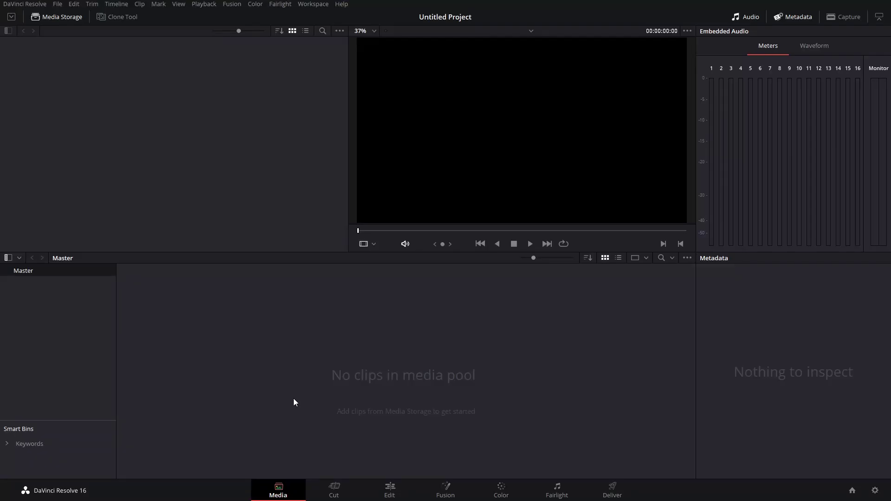
# - Create a 3-second, 24 fps Fusion Composition 1 clip in the Media Pool
pyautogui.rightClick(293, 397)
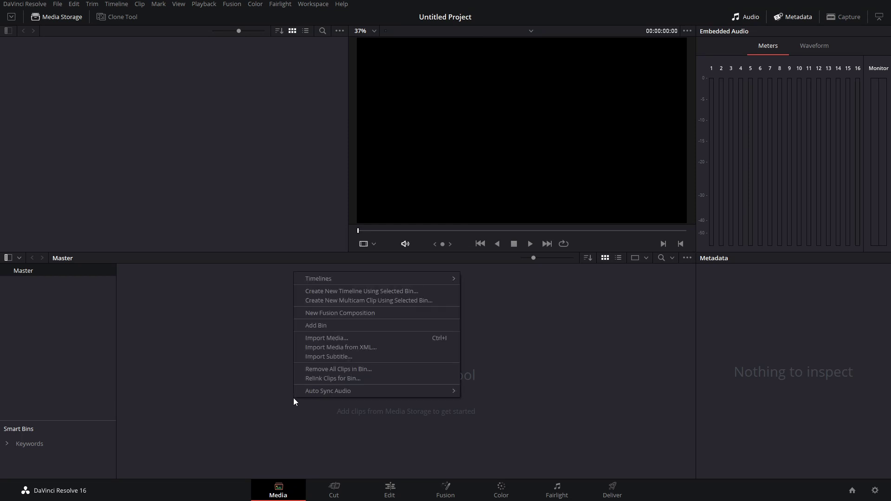
pyautogui.click(344, 315)
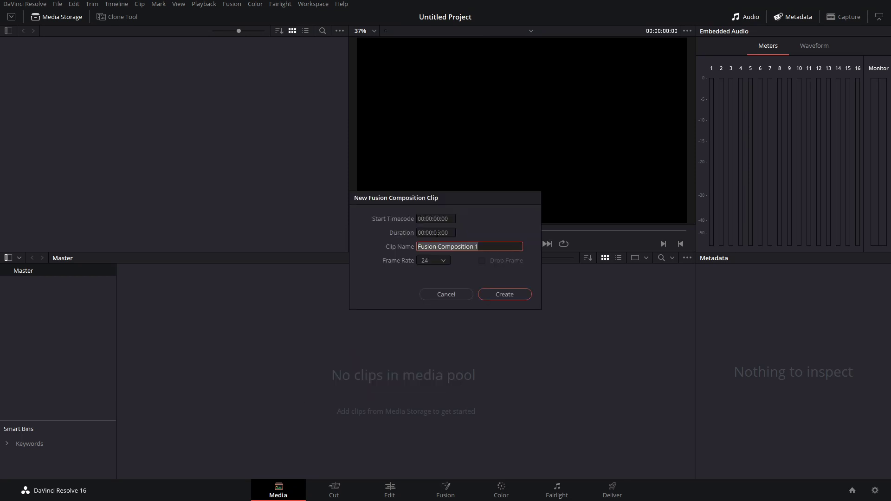
pyautogui.click(449, 236)
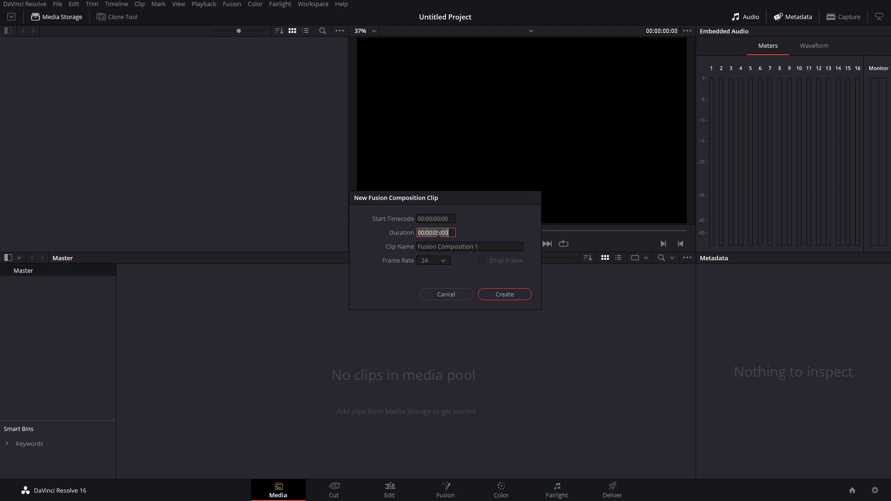
pyautogui.click(436, 232)
pyautogui.click(441, 261)
pyautogui.click(473, 277)
pyautogui.click(503, 294)
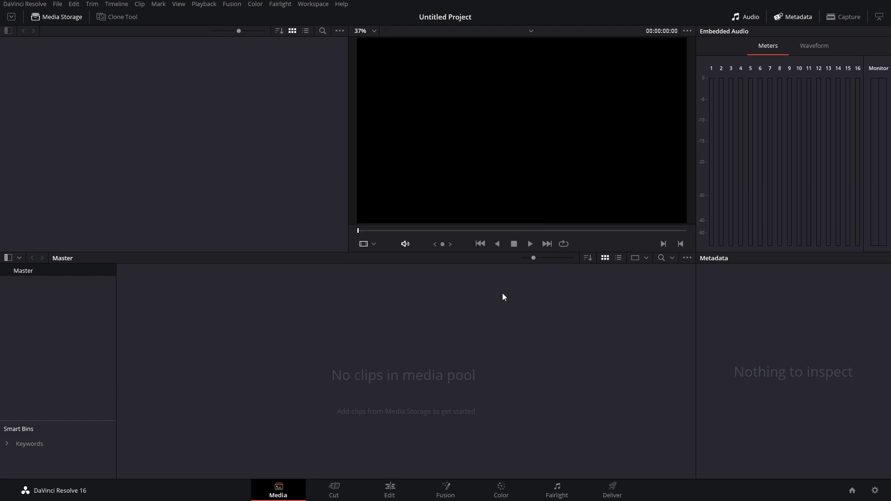
# - Place Fusion Composition 1 on V1 of the Edit timeline and open it on the Fusion page
pyautogui.click(392, 492)
pyautogui.moveTo(108, 63); pyautogui.dragTo(325, 364)
pyautogui.click(327, 366)
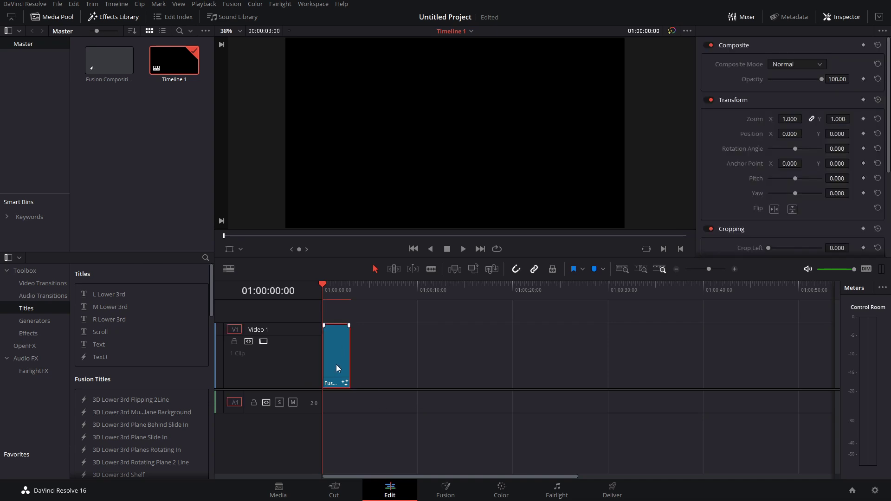
pyautogui.click(457, 492)
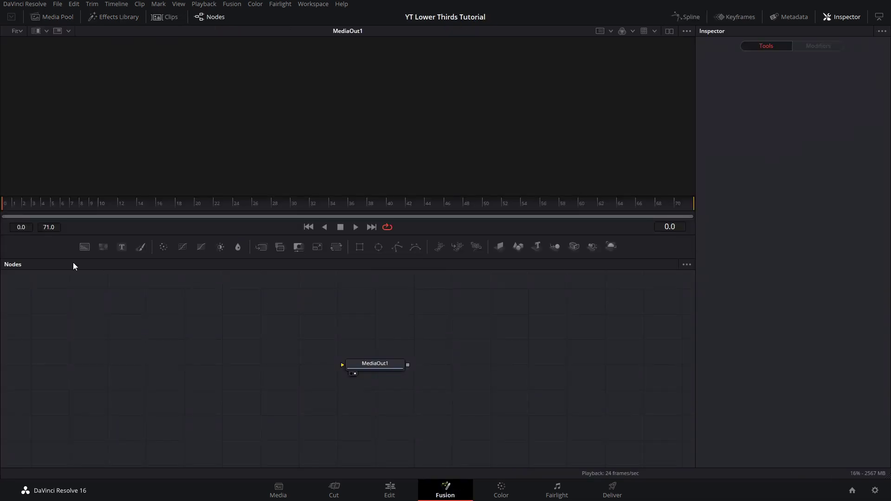
# - Add Background1 and Rectangle1 nodes left of MediaOut1 and view Background1
pyautogui.click(85, 247)
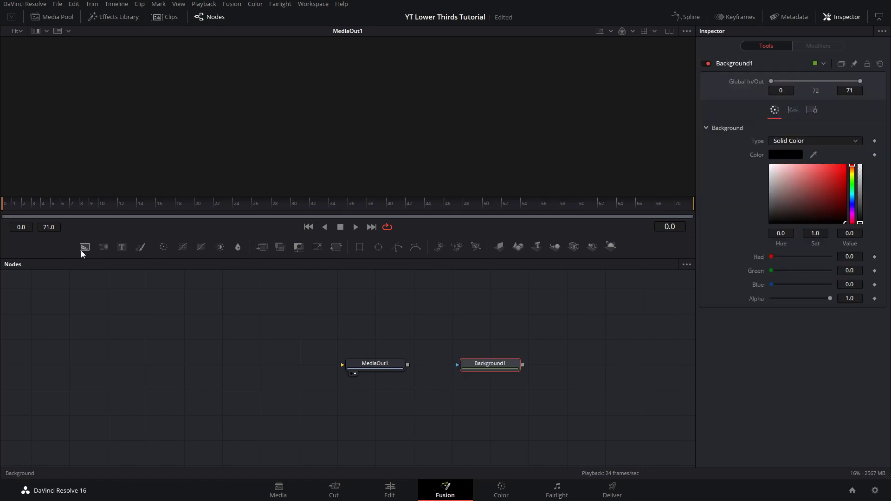
pyautogui.click(359, 247)
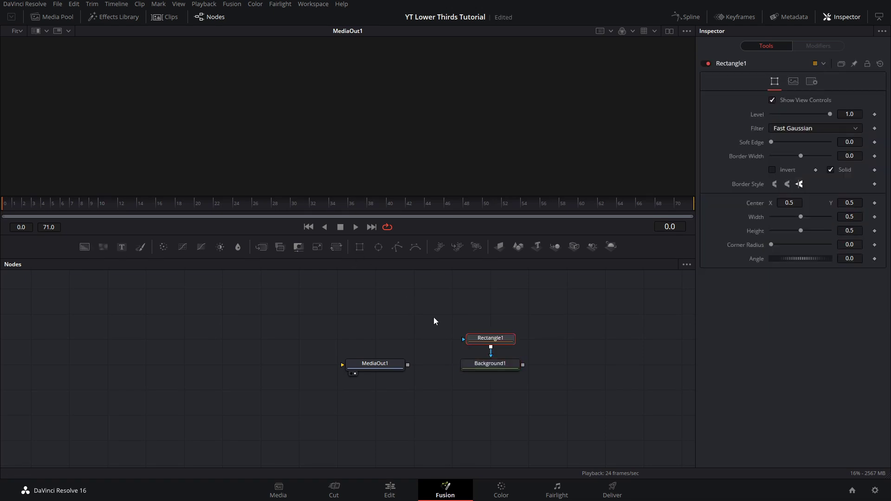
pyautogui.moveTo(493, 365); pyautogui.dragTo(267, 370)
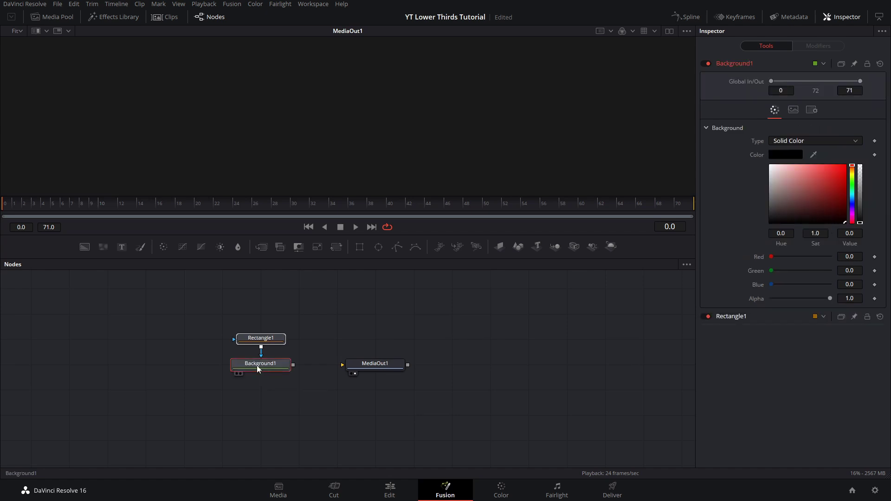
pyautogui.press('1')
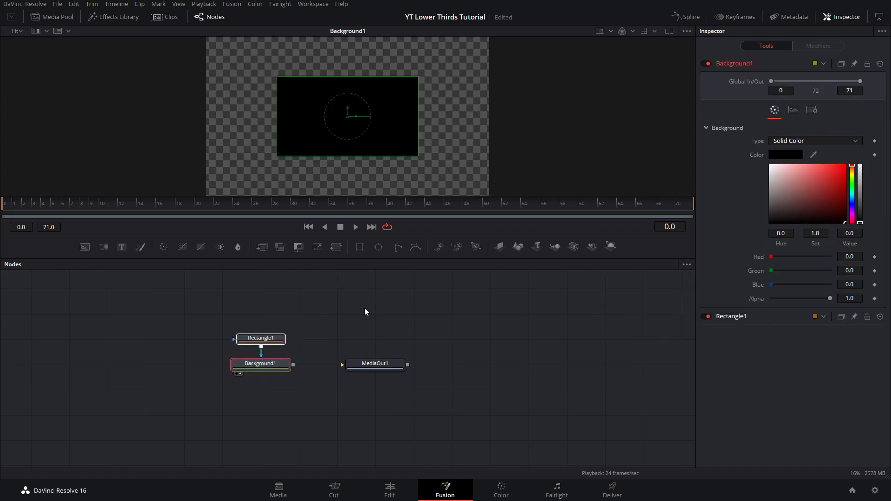
# - Size the rectangle mask to 0.74 × 0.386 and colour the background teal
pyautogui.click(281, 340)
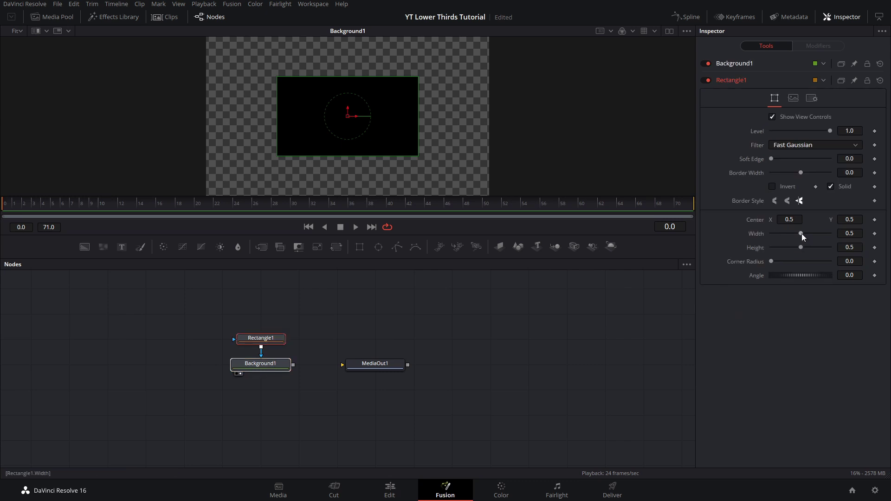
pyautogui.moveTo(801, 234)
pyautogui.mouseDown()
pyautogui.moveTo(813, 233)
pyautogui.moveTo(791, 248)
pyautogui.mouseUp()
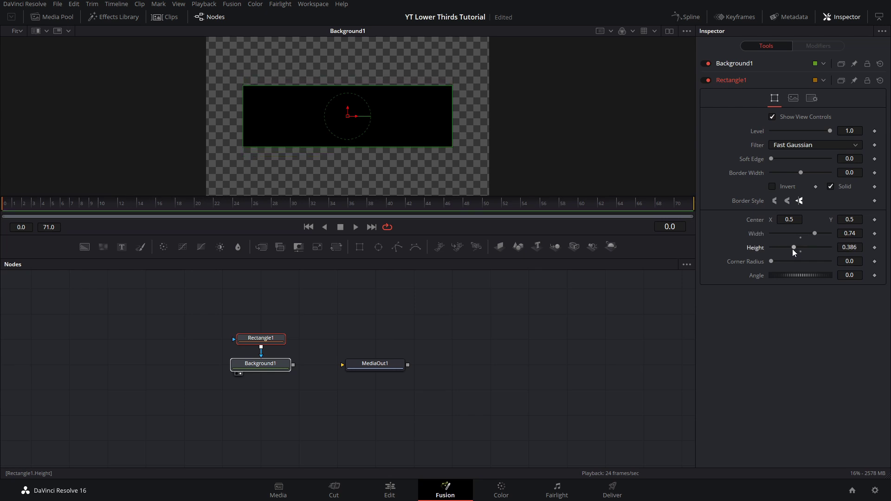
pyautogui.click(260, 340)
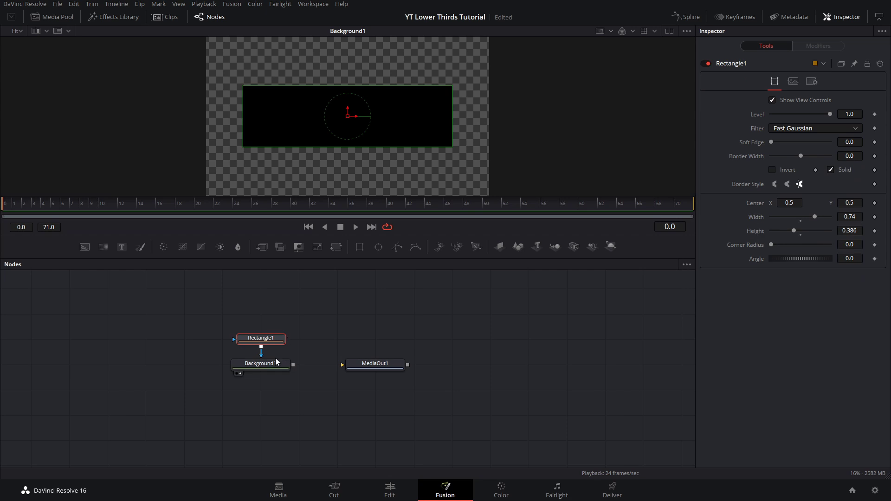
pyautogui.click(269, 365)
pyautogui.moveTo(853, 221); pyautogui.dragTo(810, 188)
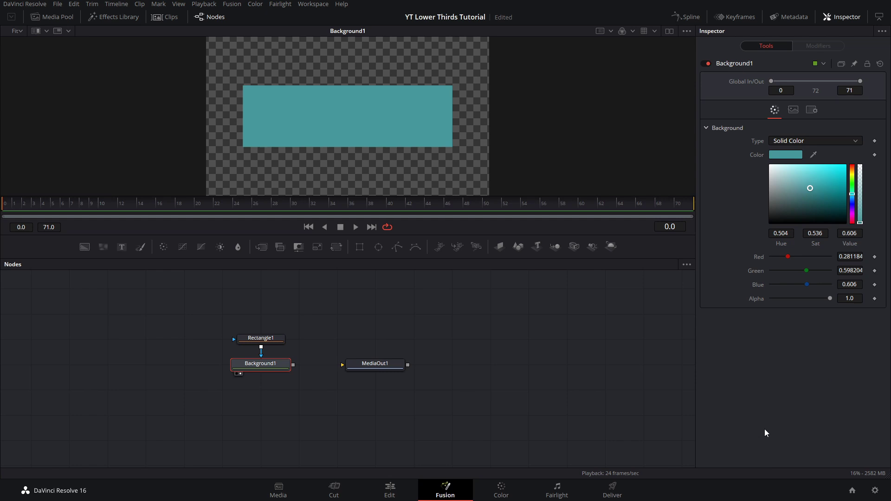
# - Add a second rectangle in Subtract paint mode, width 0.803, renamed 'Mask'
pyautogui.click(262, 340)
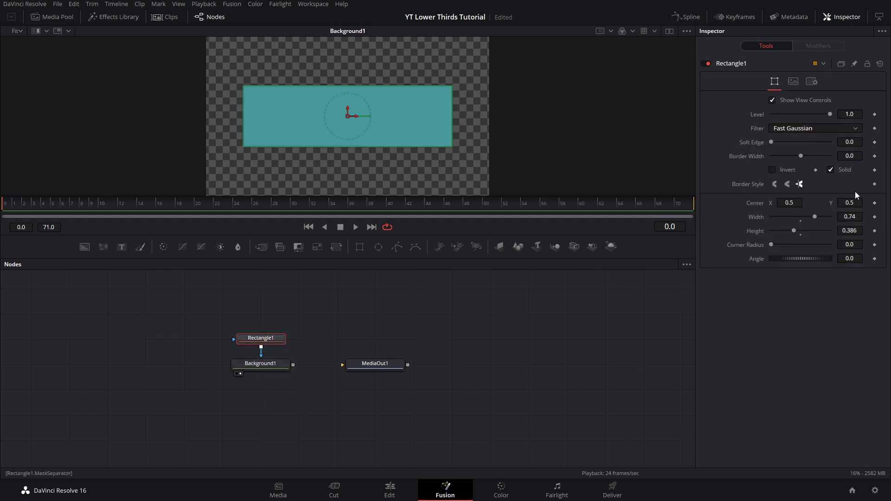
pyautogui.click(359, 250)
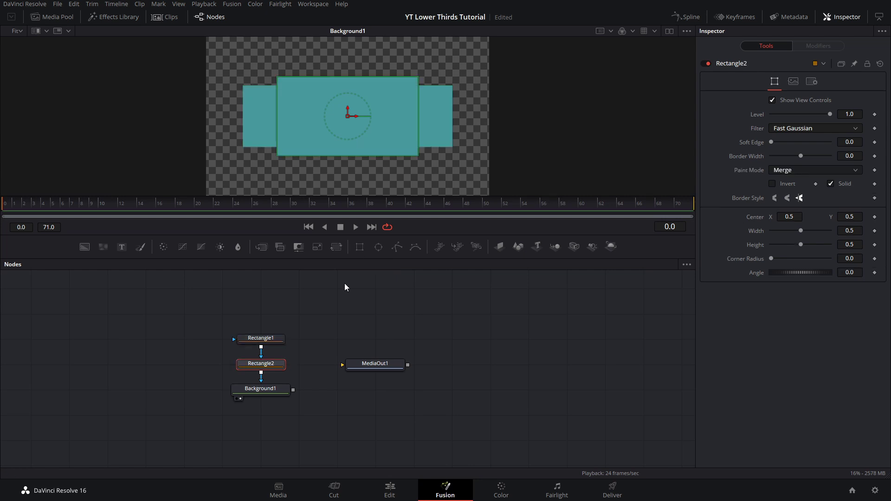
pyautogui.click(785, 170)
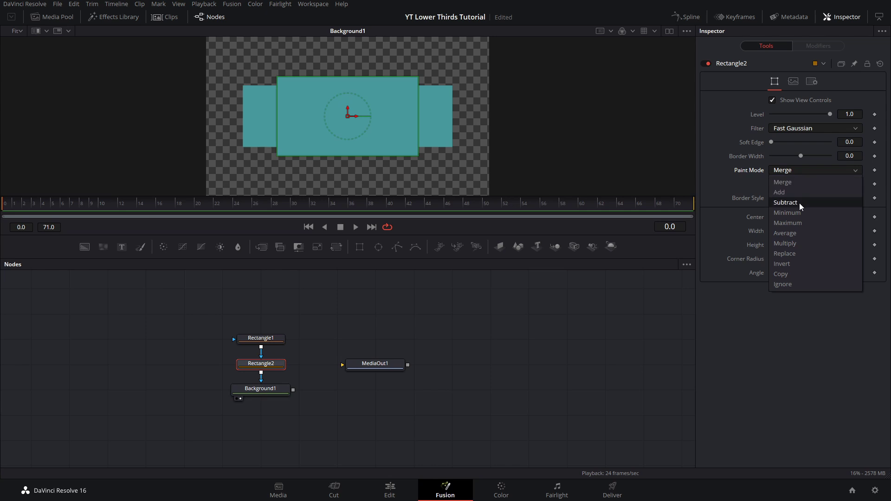
pyautogui.click(799, 202)
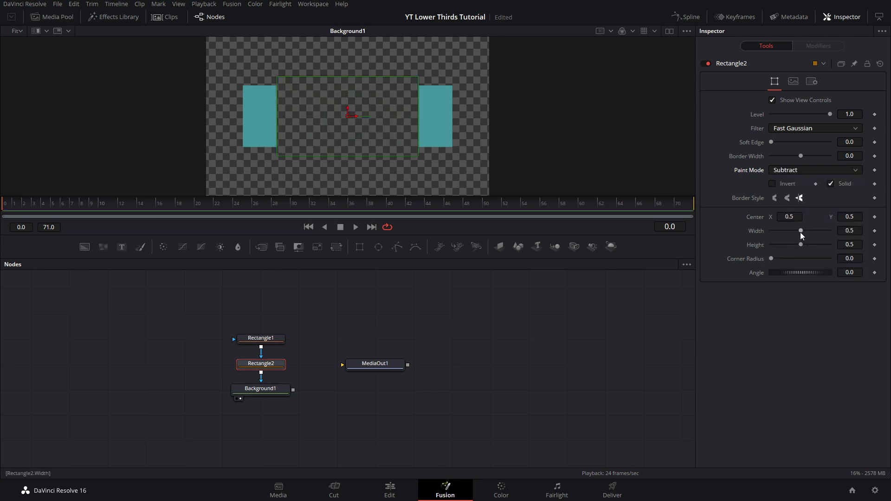
pyautogui.moveTo(800, 232); pyautogui.dragTo(816, 232)
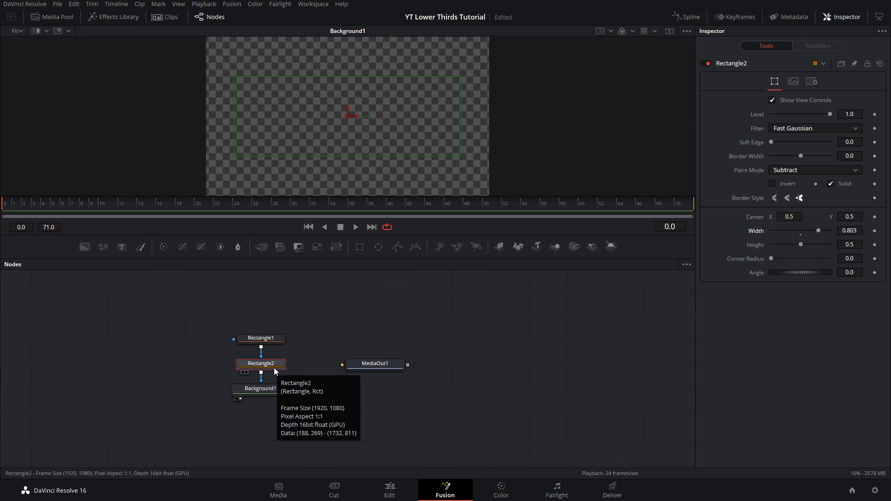
pyautogui.press('F2')
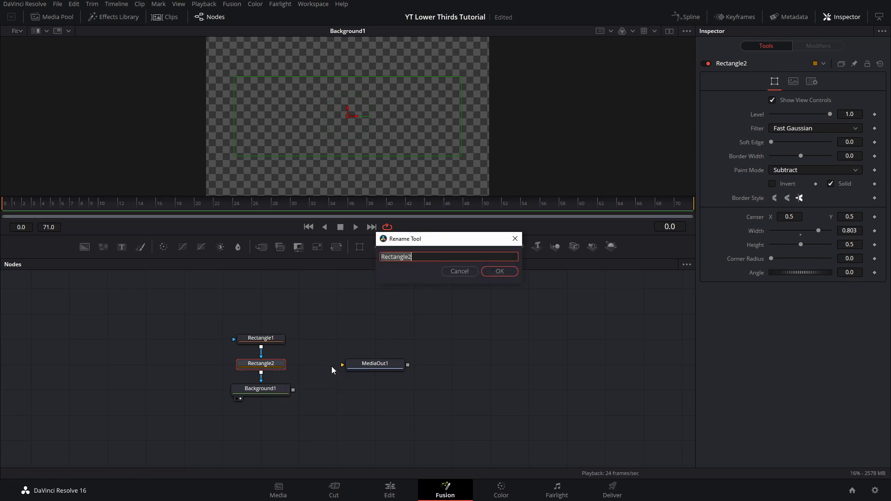
pyautogui.write('Mask')
pyautogui.press('Return')
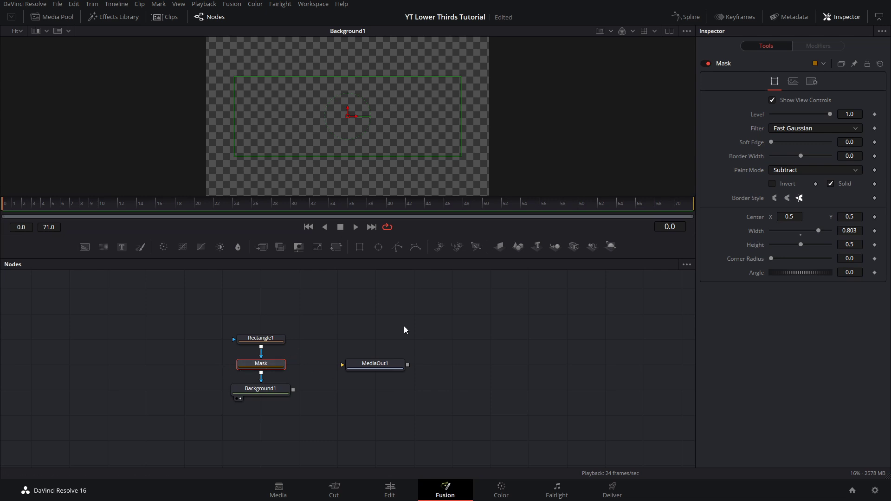
# - Keyframe Mask Center at frame 0, slide Center X to 1.283 by frame 24, and play back
pyautogui.click(875, 218)
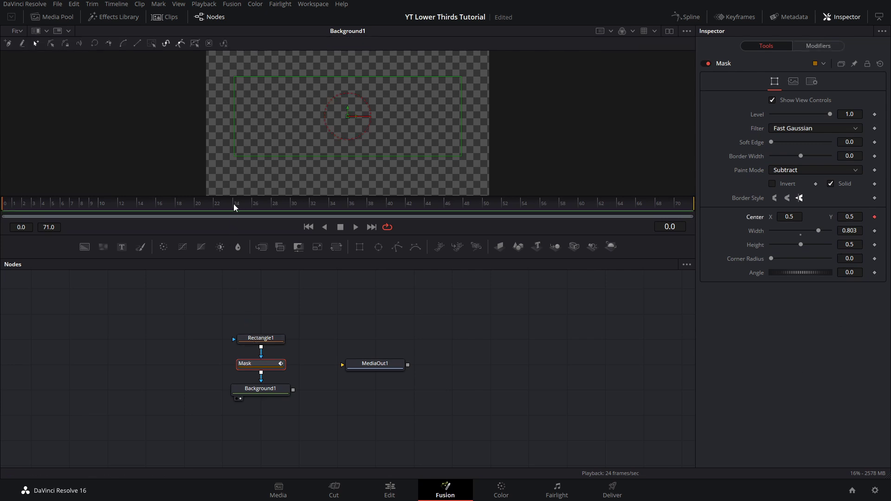
pyautogui.click(233, 204)
pyautogui.moveTo(788, 217); pyautogui.dragTo(838, 217)
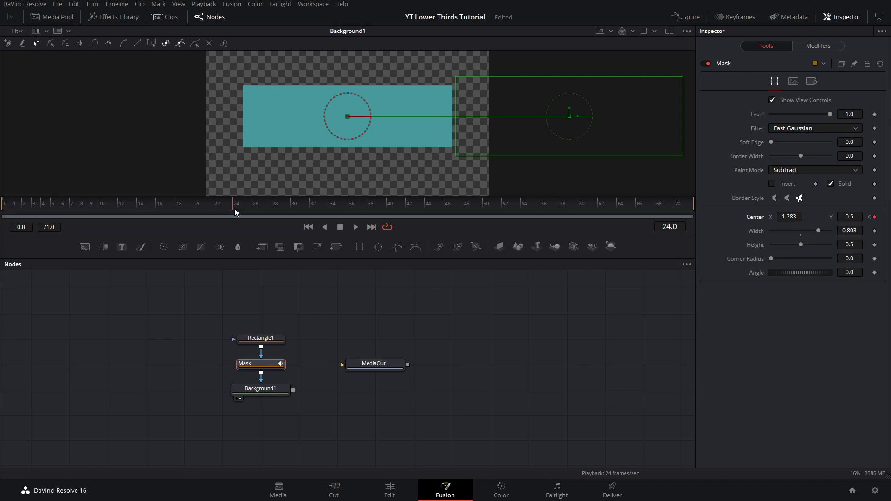
pyautogui.moveTo(235, 212); pyautogui.dragTo(4, 213)
pyautogui.press('space')
pyautogui.press('space')
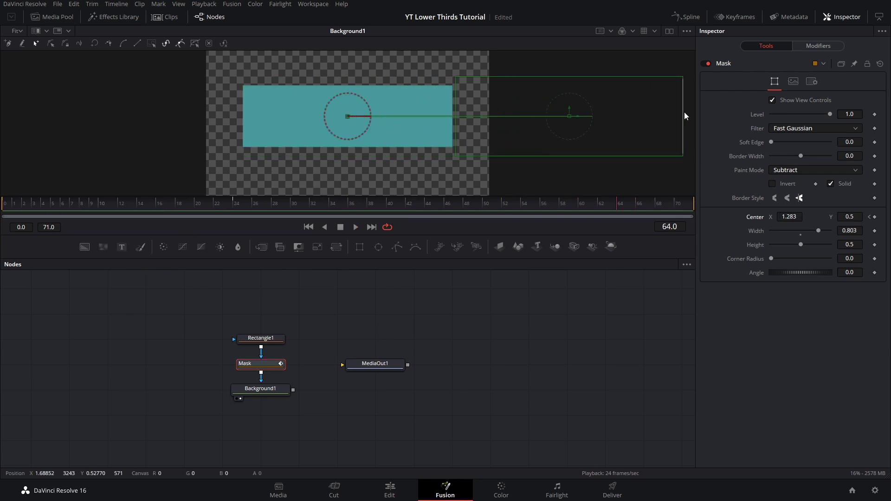
# - Smooth all of the Mask's displacement keyframes in the Spline graph
pyautogui.click(686, 17)
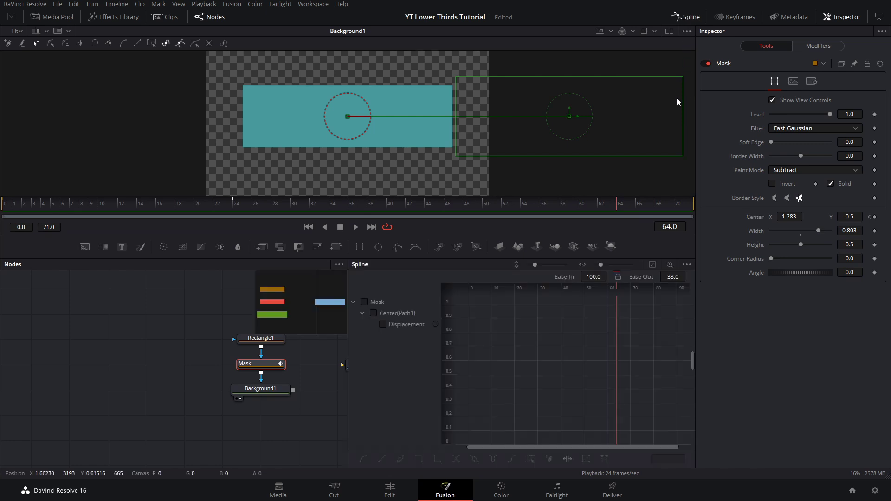
pyautogui.click(364, 302)
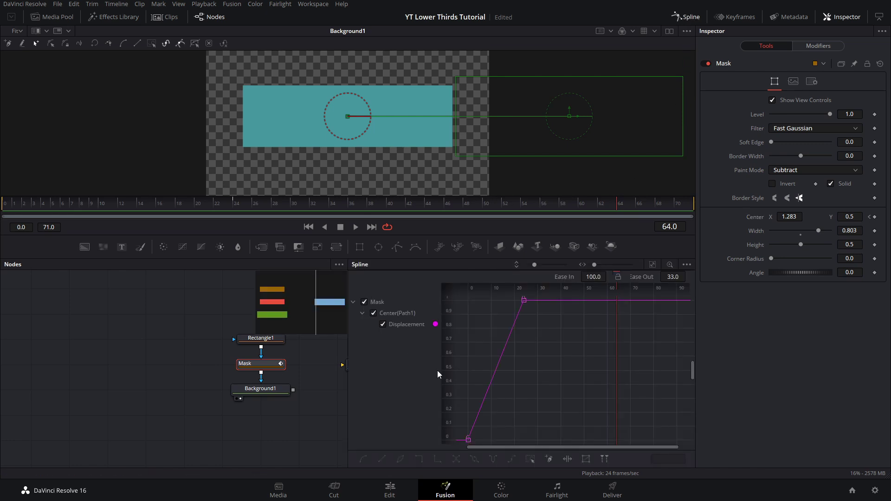
pyautogui.press('F4')
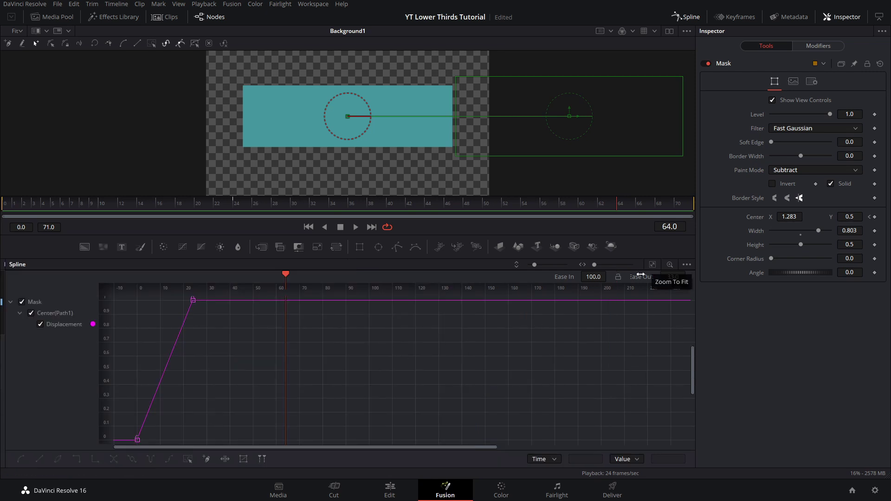
pyautogui.click(652, 264)
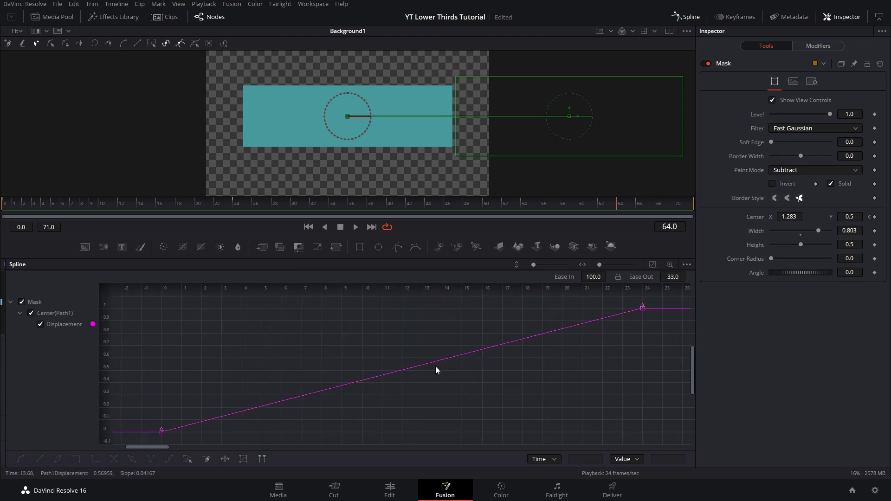
pyautogui.click(188, 460)
pyautogui.press('s')
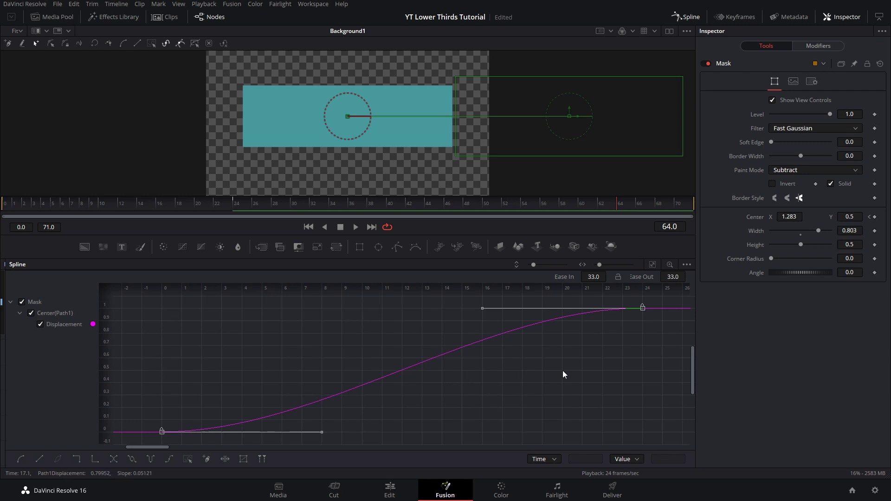
# - Set Ease In to 100 on the final keyframe, preview it, and return to the node graph
pyautogui.moveTo(659, 330); pyautogui.dragTo(633, 306)
pyautogui.press('t')
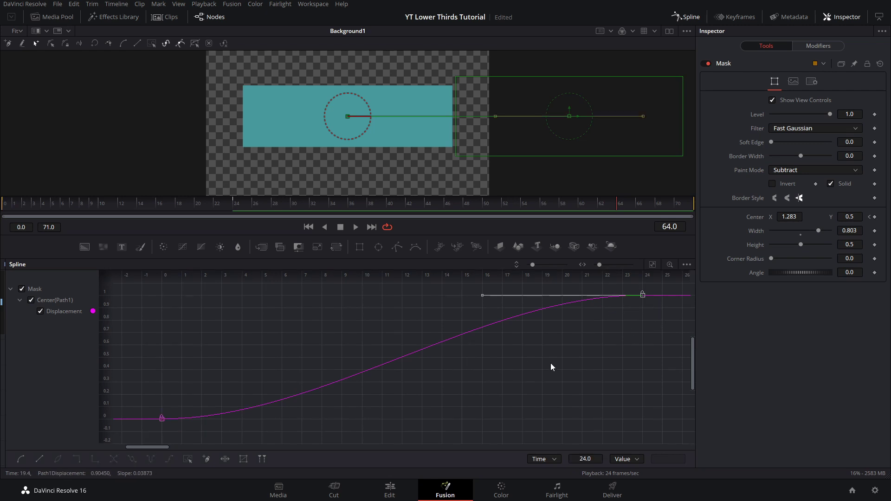
pyautogui.press('t')
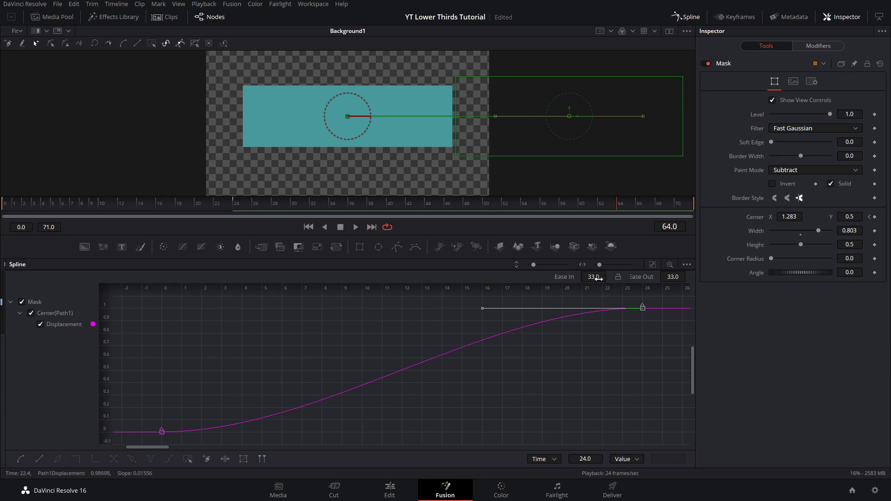
pyautogui.moveTo(598, 278); pyautogui.dragTo(691, 279)
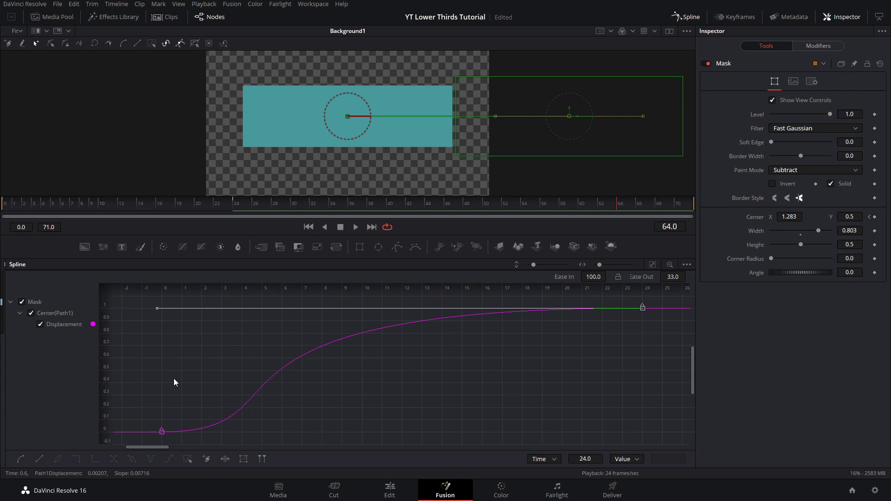
pyautogui.press('space')
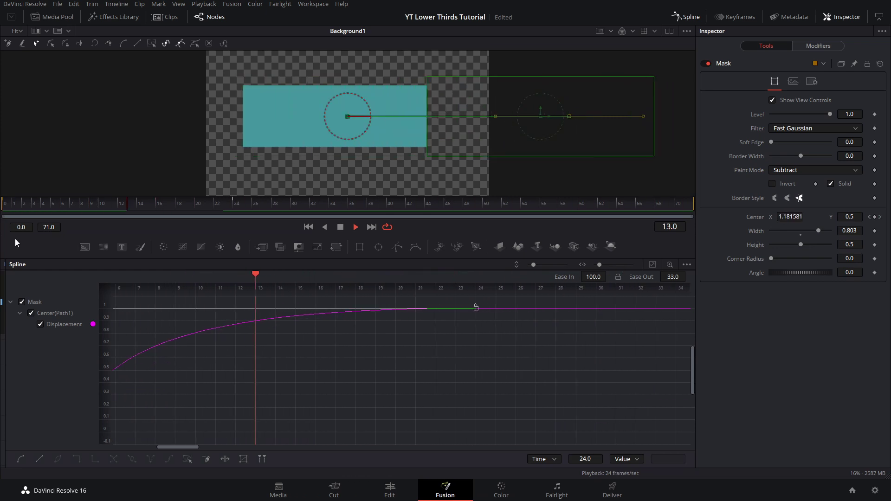
pyautogui.press('space')
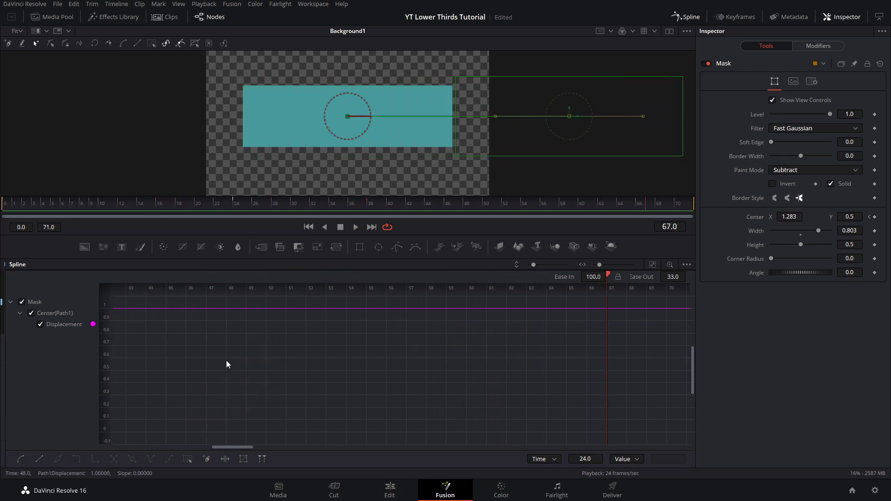
pyautogui.hotkey('ctrl', 'shift', 'n')
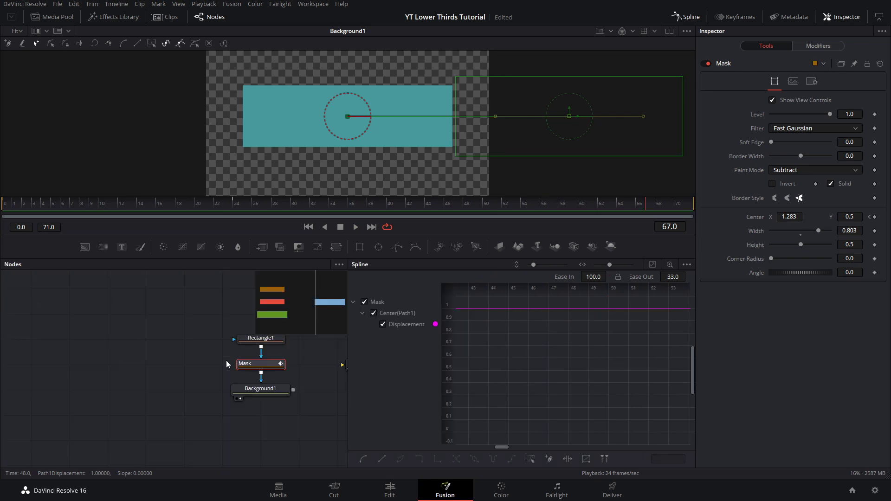
pyautogui.click(689, 18)
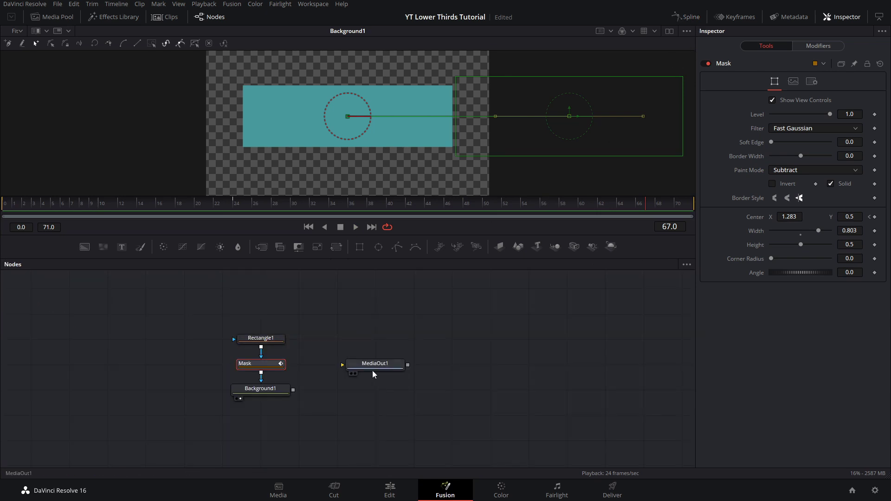
# - Duplicate Rectangle1, Mask and Background1, merge the copy with Background1 via Merge1, and view Merge1
pyautogui.click(412, 390)
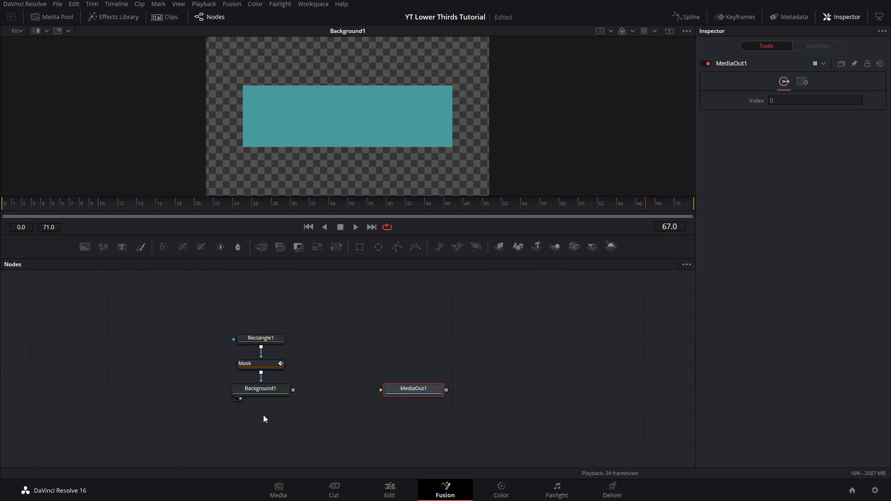
pyautogui.click(264, 391)
pyautogui.moveTo(276, 405); pyautogui.dragTo(253, 324)
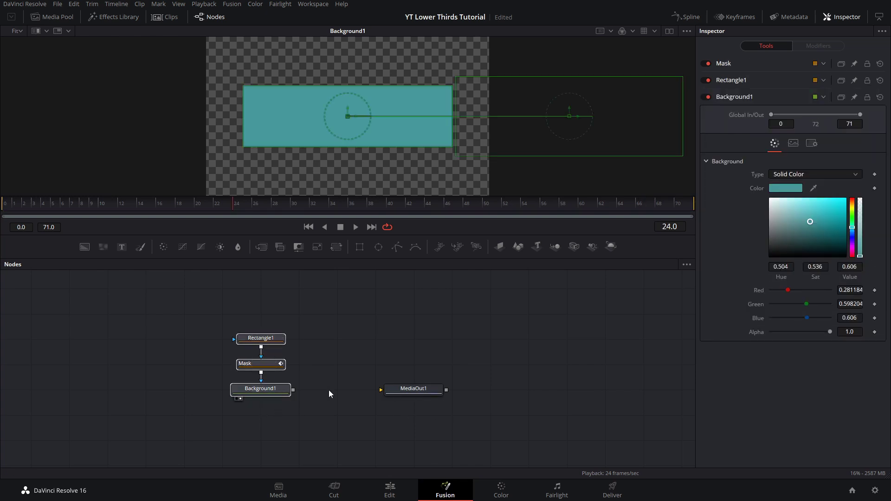
pyautogui.click(338, 364)
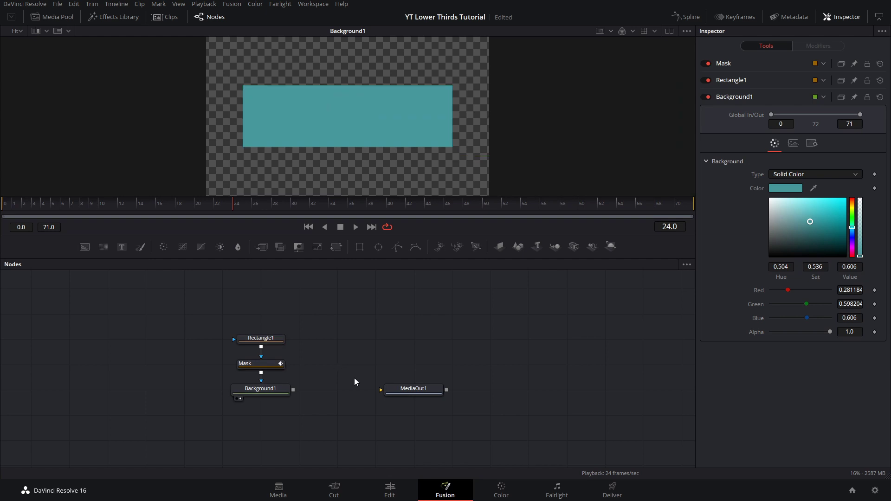
pyautogui.hotkey('ctrl', 'v')
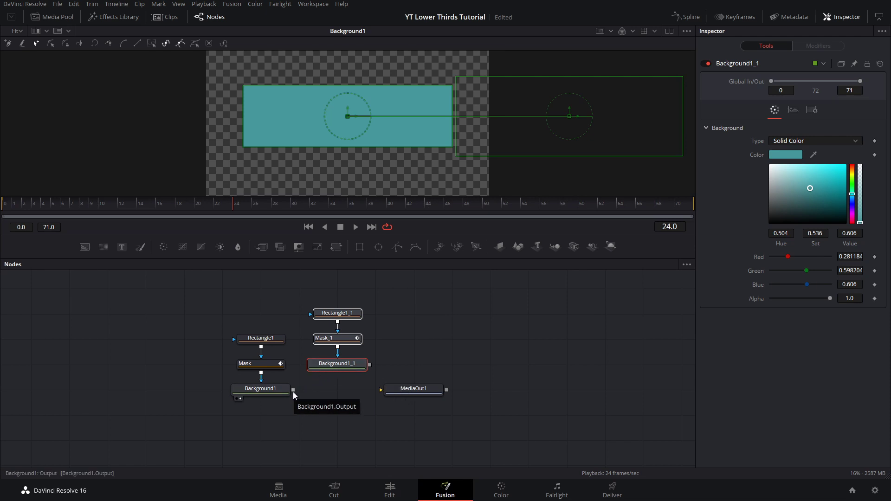
pyautogui.moveTo(293, 391); pyautogui.dragTo(370, 367)
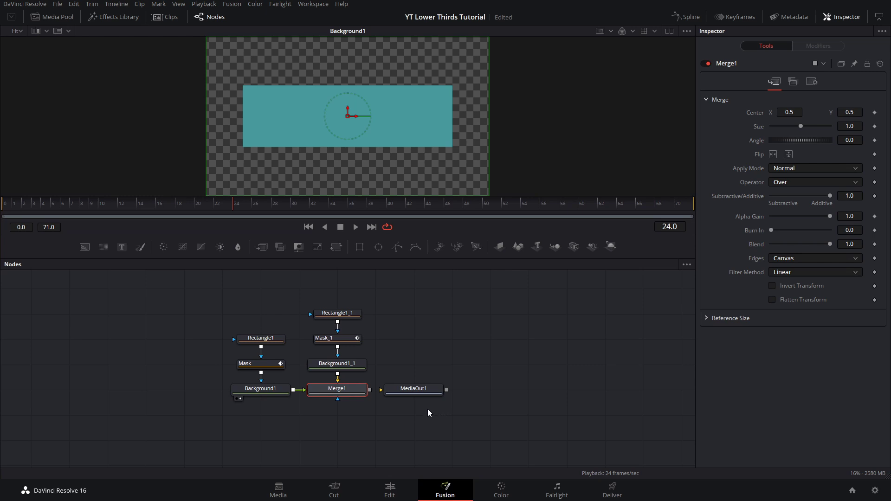
pyautogui.moveTo(340, 393); pyautogui.dragTo(396, 152)
# - Shift the original Mask's two keyframes about two frames later, to roughly frames 2–26
pyautogui.click(689, 18)
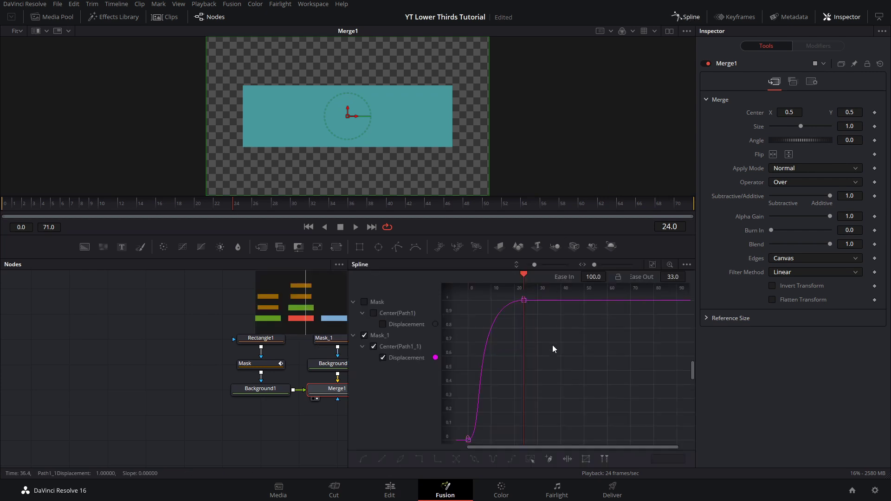
pyautogui.press('F4')
pyautogui.click(21, 336)
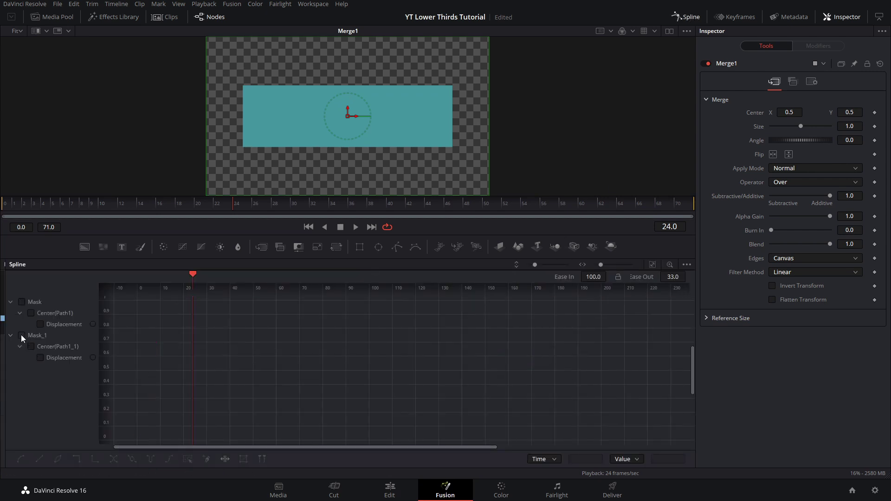
pyautogui.click(21, 302)
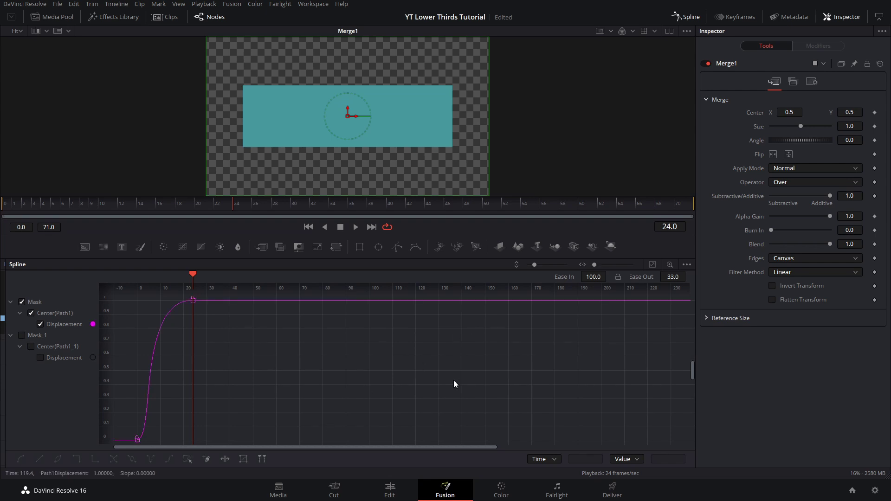
pyautogui.click(651, 265)
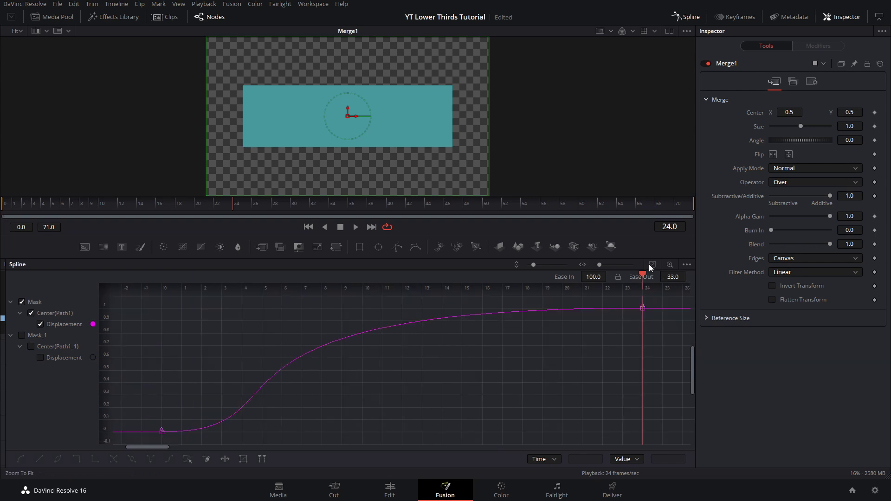
pyautogui.click(188, 459)
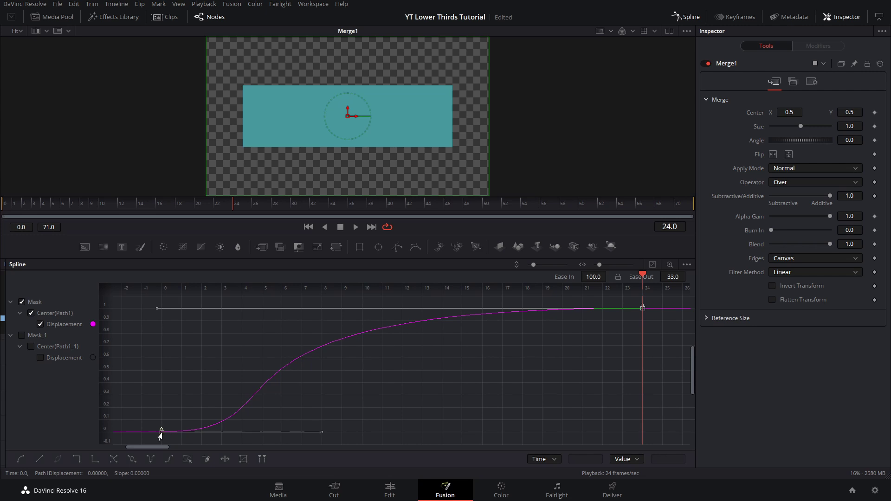
pyautogui.moveTo(162, 432); pyautogui.dragTo(201, 432)
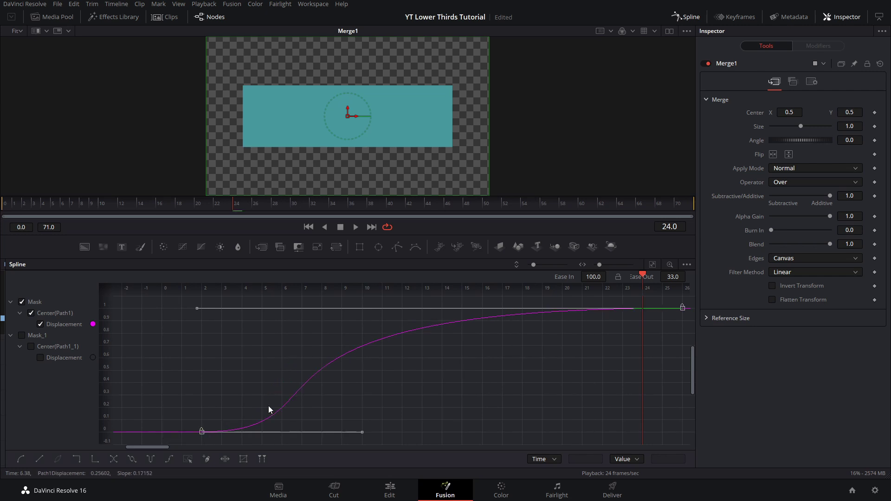
pyautogui.click(680, 18)
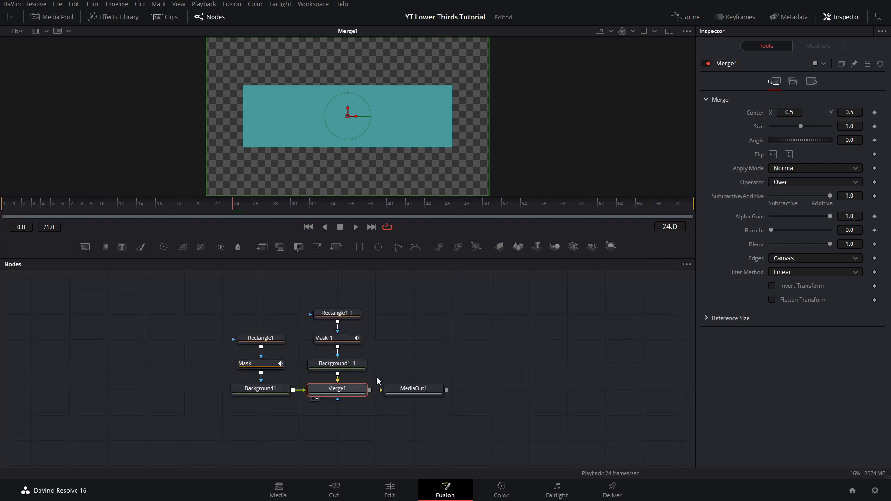
# - Colour Background1_1 near-white (RGB 0.937) and play back both bars sliding in
pyautogui.click(339, 369)
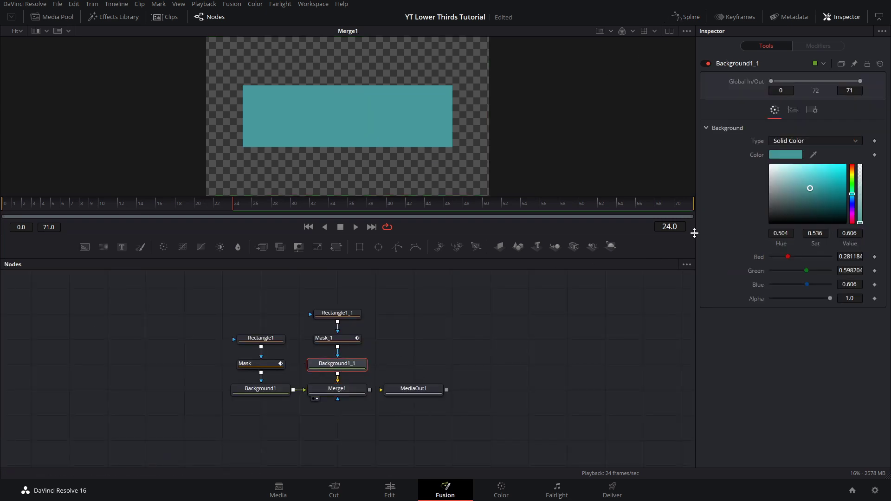
pyautogui.moveTo(809, 186); pyautogui.dragTo(736, 168)
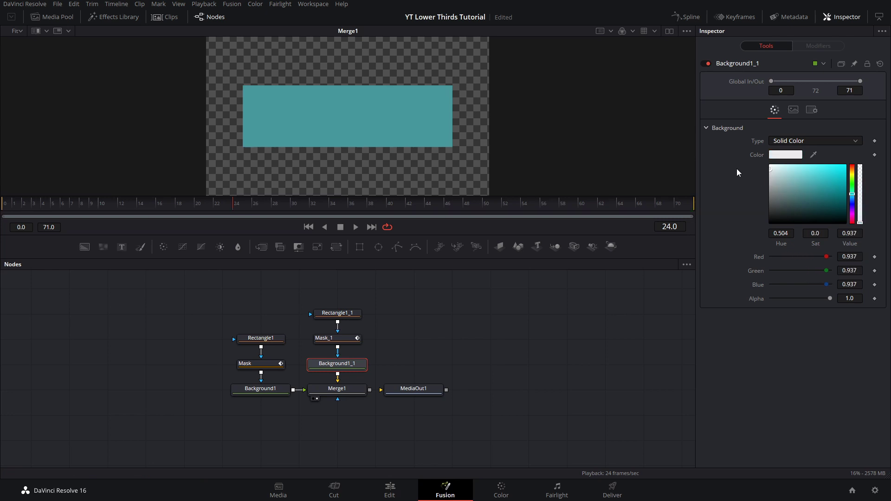
pyautogui.press('space')
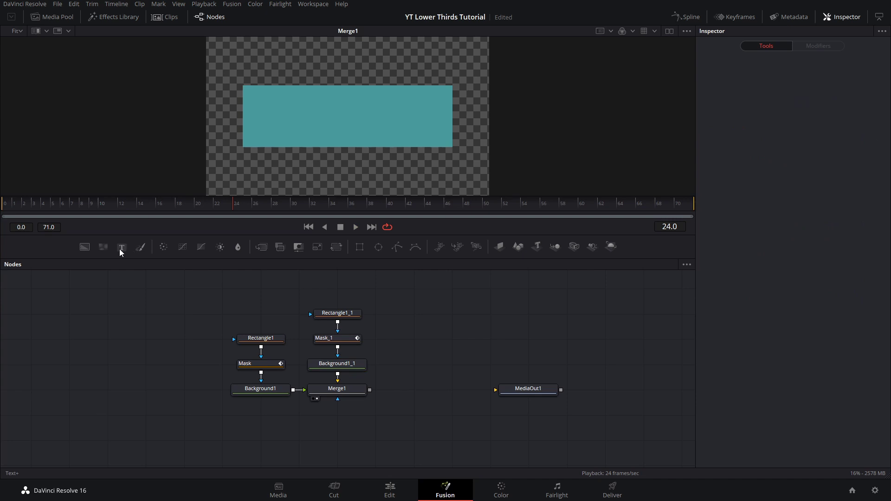
# - Add a Text1 node reading 'John Doe' and connect it into Merge1
pyautogui.click(121, 248)
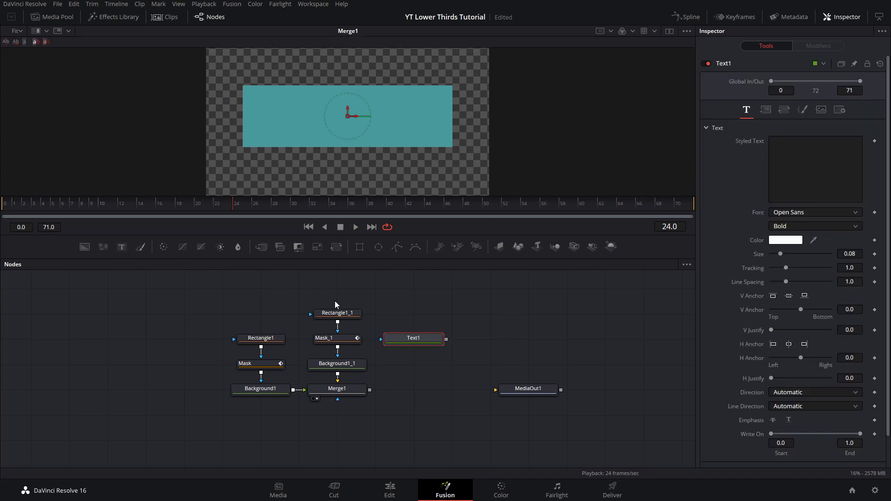
pyautogui.click(804, 160)
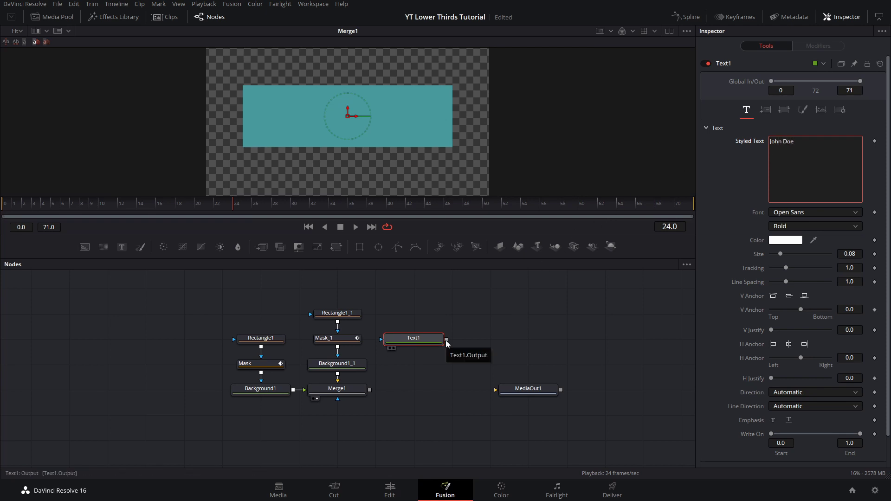
pyautogui.moveTo(446, 340); pyautogui.dragTo(436, 132)
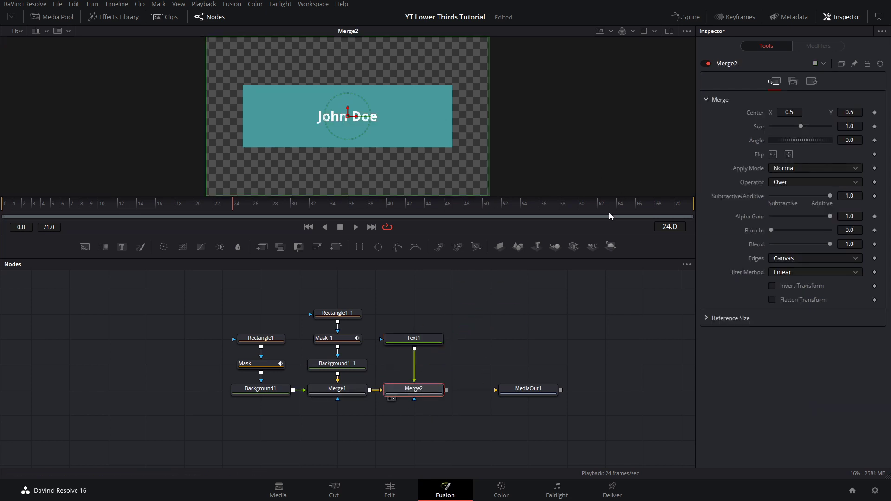
# - Set John Doe's size to 0.122, H Anchor to -1.0, and move it to the bar's upper-left
pyautogui.click(386, 337)
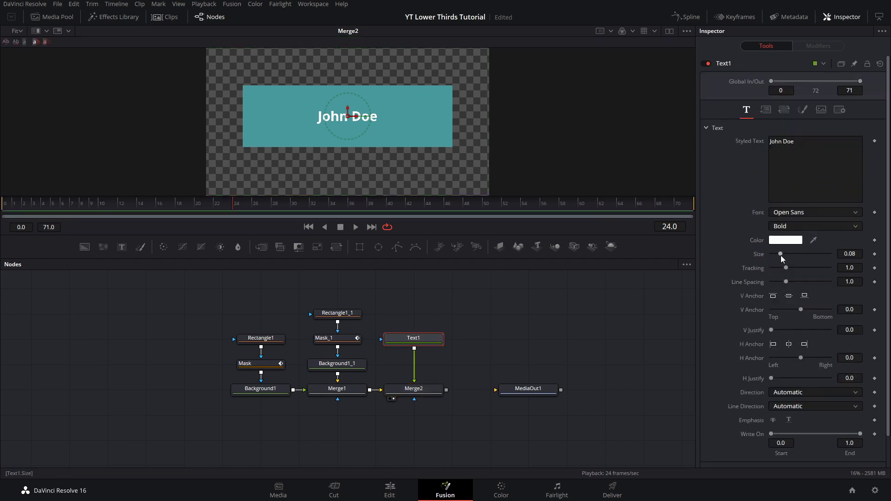
pyautogui.moveTo(781, 255); pyautogui.dragTo(786, 257)
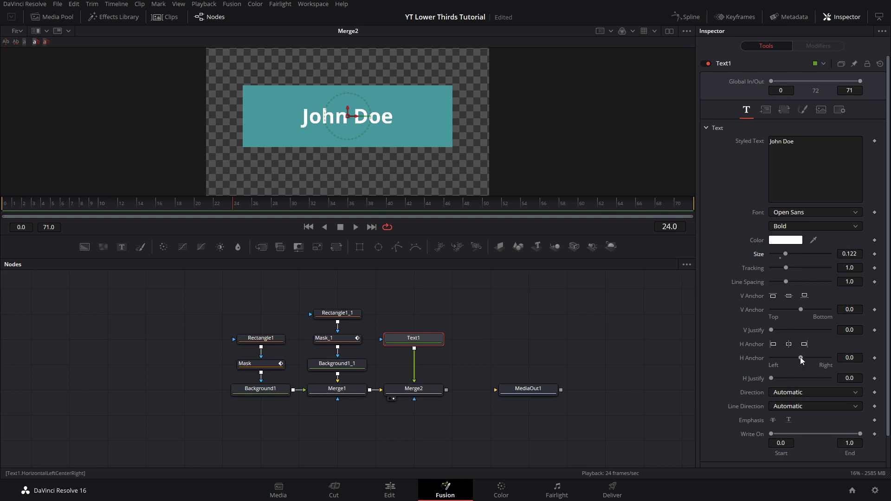
pyautogui.moveTo(799, 357); pyautogui.dragTo(666, 358)
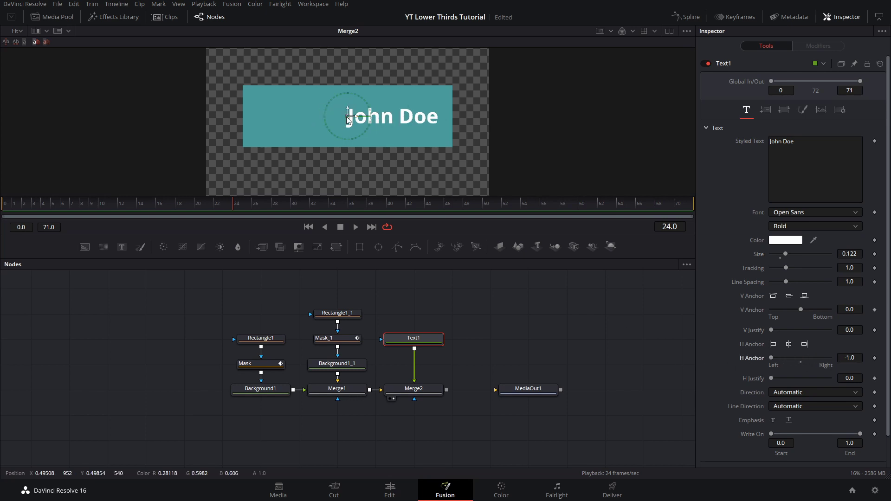
pyautogui.moveTo(348, 119); pyautogui.dragTo(254, 106)
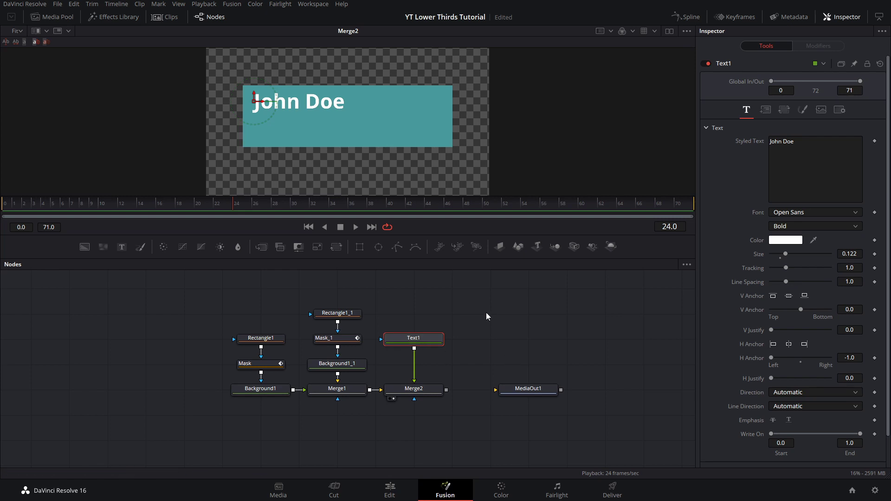
# - Insert Transform1 after Text1 and keyframe Center so John Doe starts off-screen left at frame 0
pyautogui.click(337, 249)
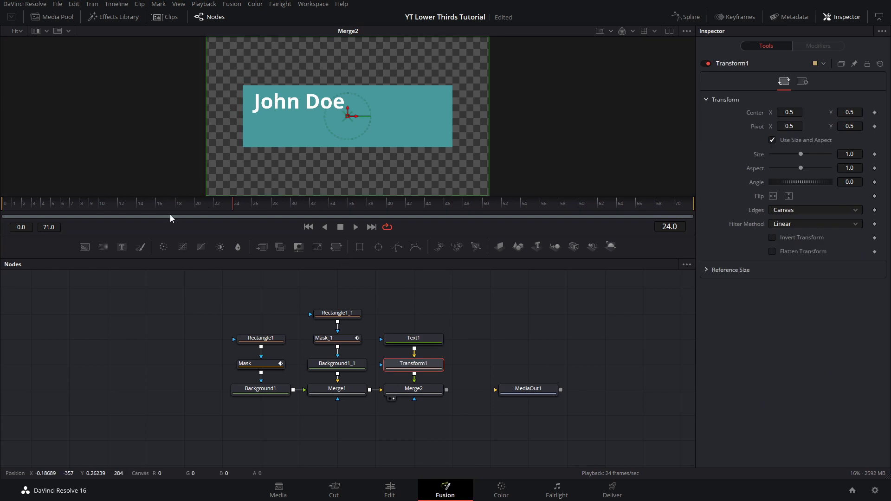
pyautogui.click(875, 113)
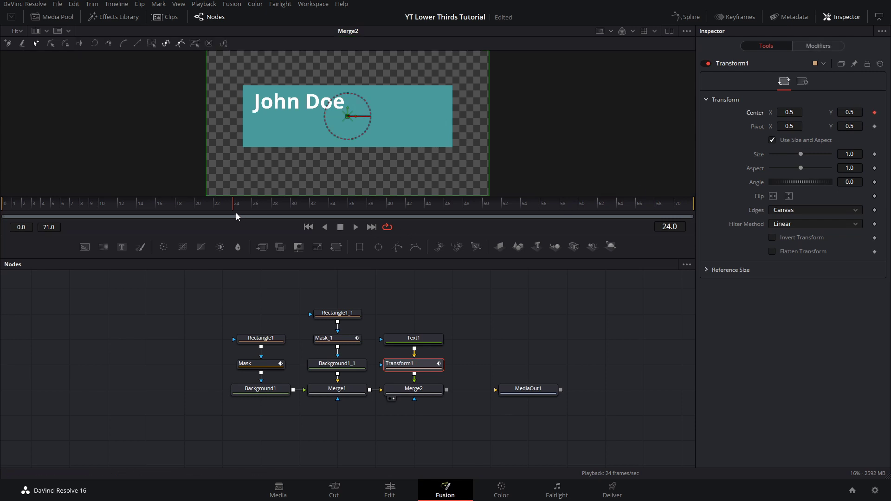
pyautogui.moveTo(231, 209); pyautogui.dragTo(5, 208)
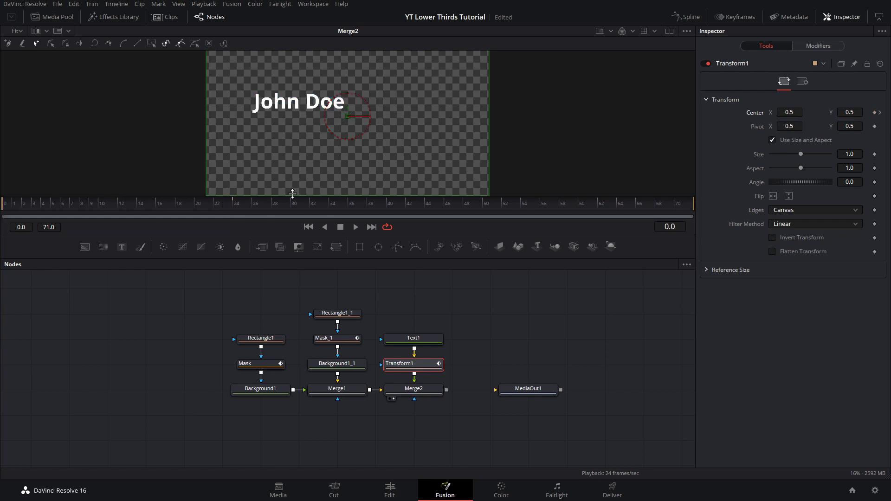
pyautogui.moveTo(354, 117); pyautogui.dragTo(215, 116)
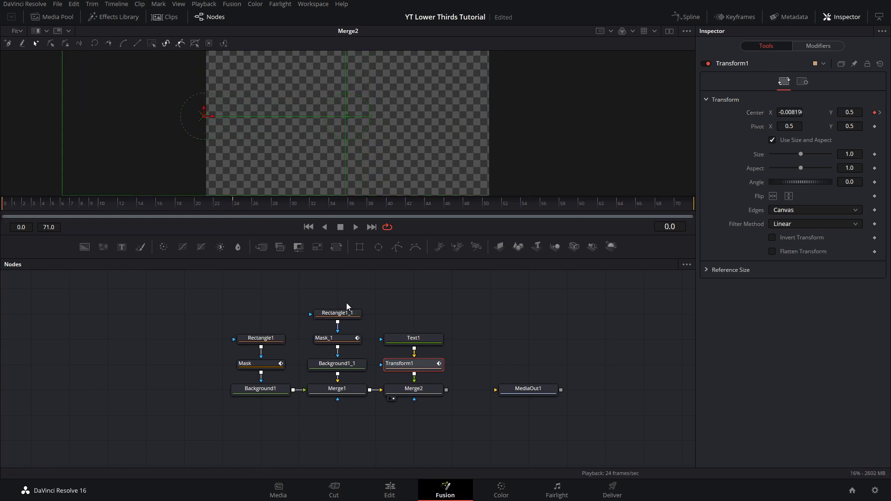
# - Preview the slide-in and mask Merge2 with Mask_1 so John Doe stays inside the bar
pyautogui.press('space')
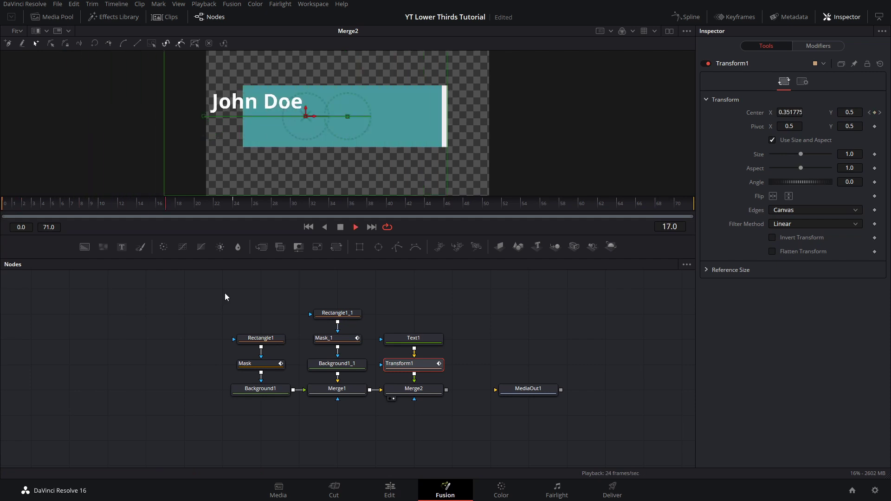
pyautogui.moveTo(231, 205); pyautogui.dragTo(141, 203)
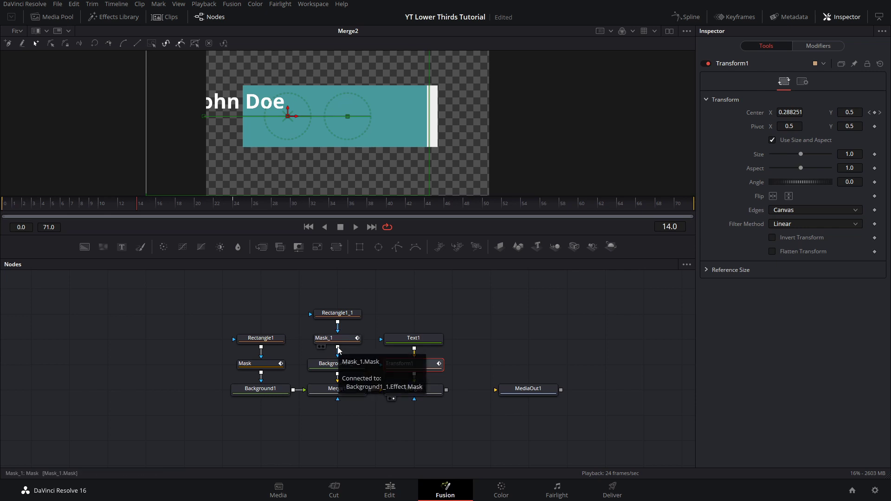
pyautogui.moveTo(338, 349); pyautogui.dragTo(413, 400)
pyautogui.moveTo(237, 207)
pyautogui.mouseDown()
pyautogui.moveTo(76, 207)
pyautogui.moveTo(158, 220)
pyautogui.moveTo(246, 213)
pyautogui.mouseUp()
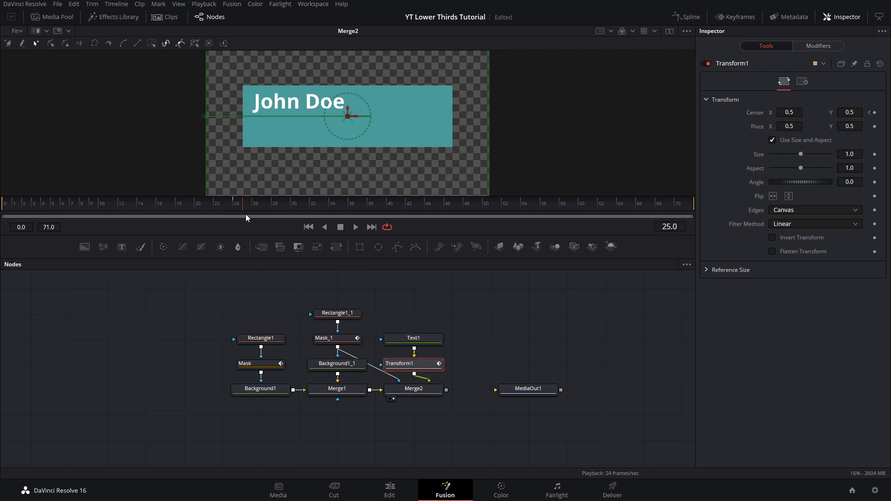
# - In the Spline editor, smooth all Transform1 keyframes and ease the end key (Ease In 100, Ease Out 33)
pyautogui.click(683, 17)
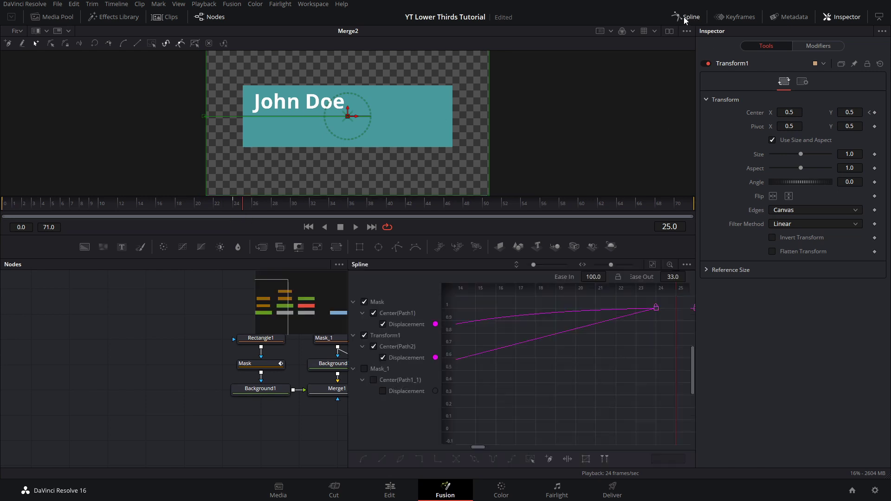
pyautogui.click(364, 302)
pyautogui.press('F4')
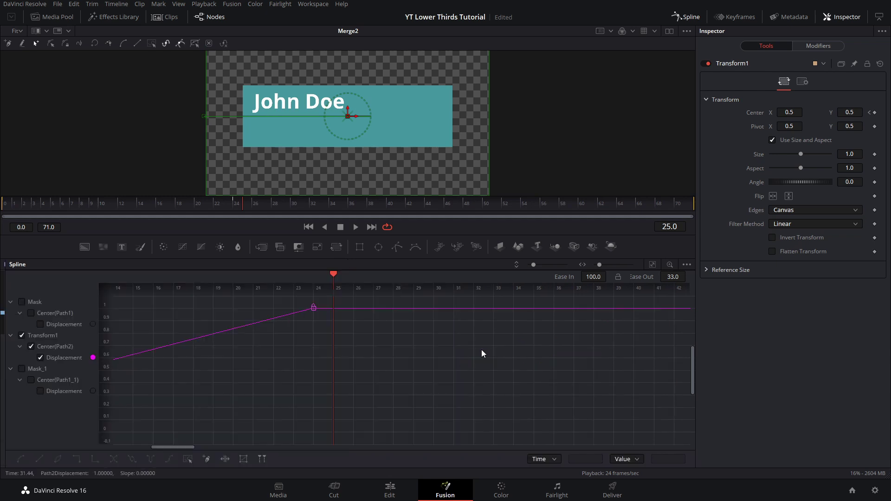
pyautogui.click(652, 265)
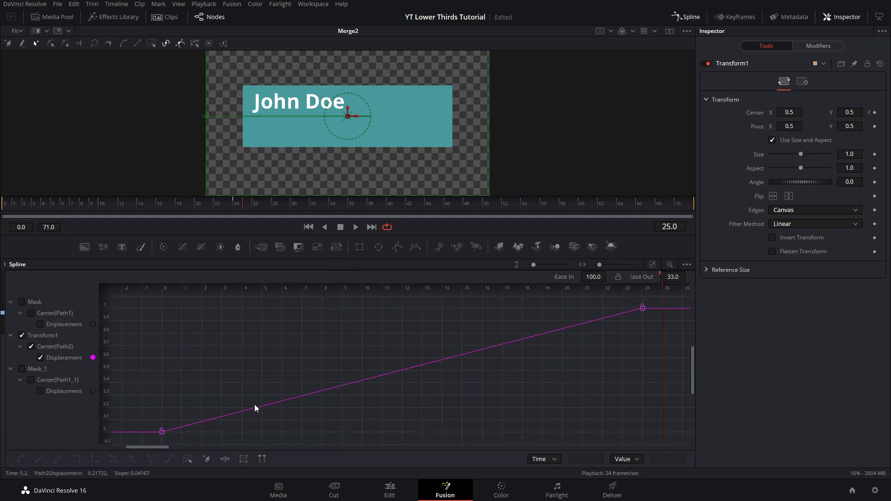
pyautogui.click(188, 459)
pyautogui.hotkey('shift', 's')
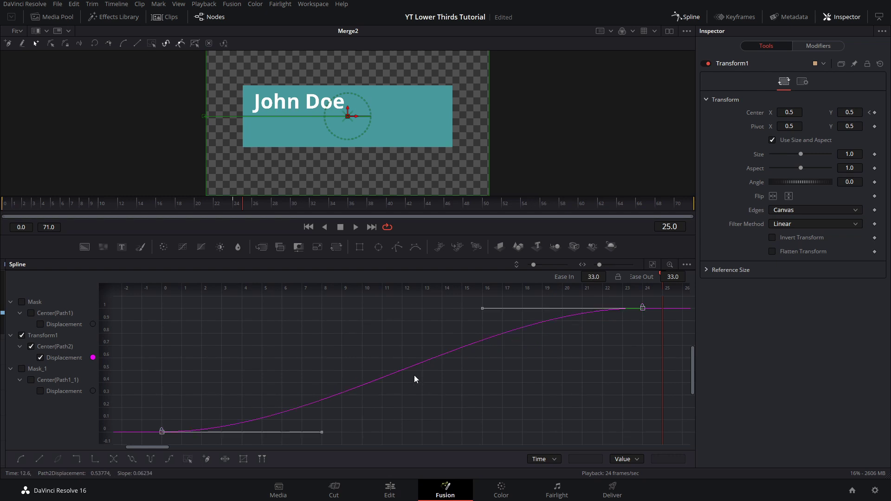
pyautogui.moveTo(659, 331); pyautogui.dragTo(620, 278)
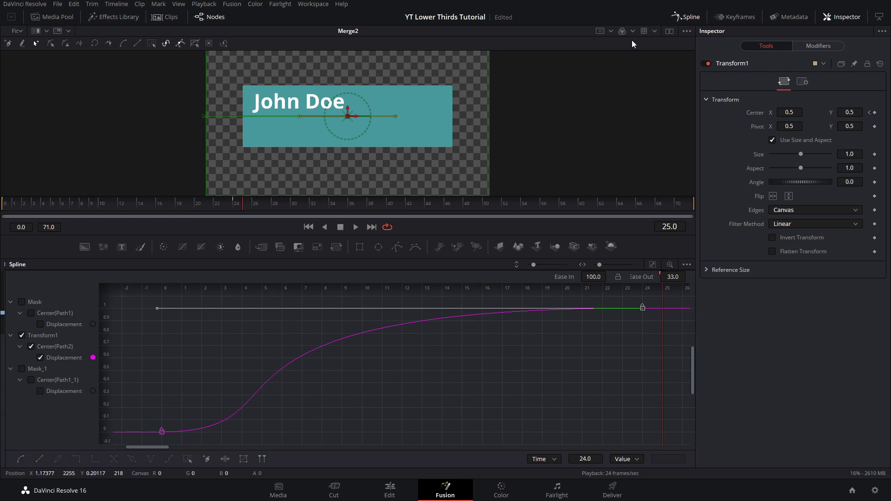
pyautogui.click(685, 17)
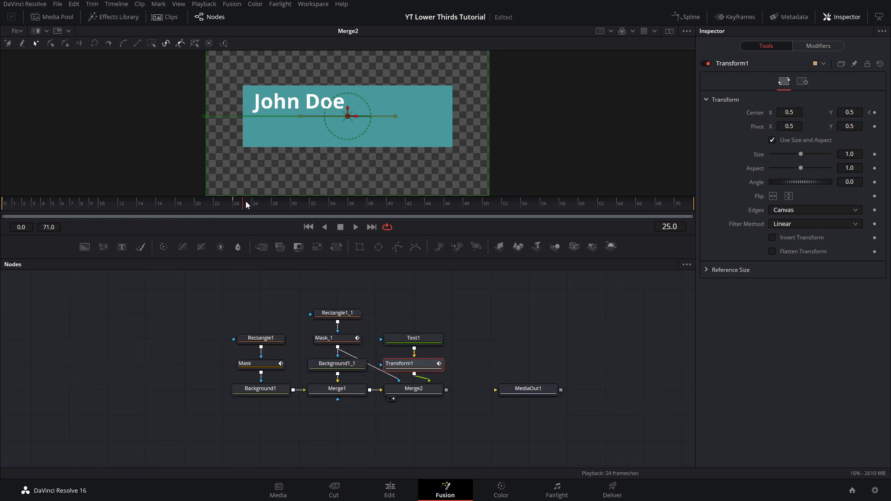
# - Play back the eased John Doe slide-in from frame 24
pyautogui.moveTo(246, 202); pyautogui.dragTo(238, 201)
pyautogui.press('space')
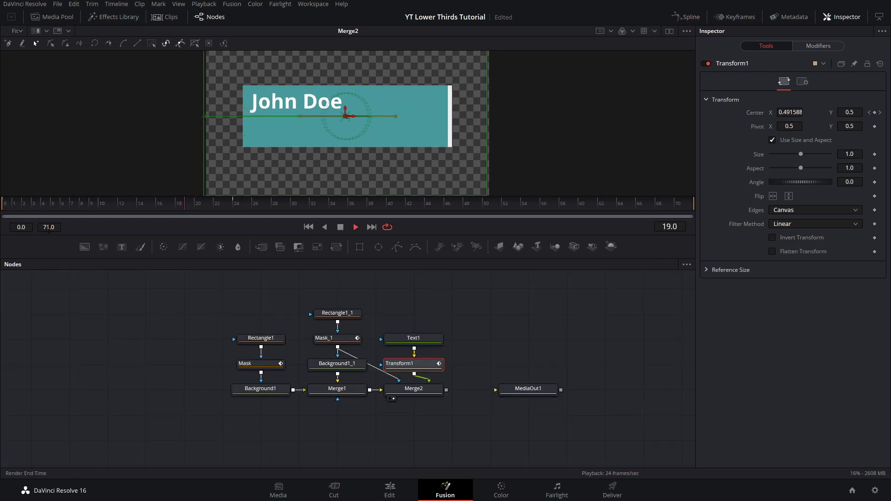
pyautogui.press('space')
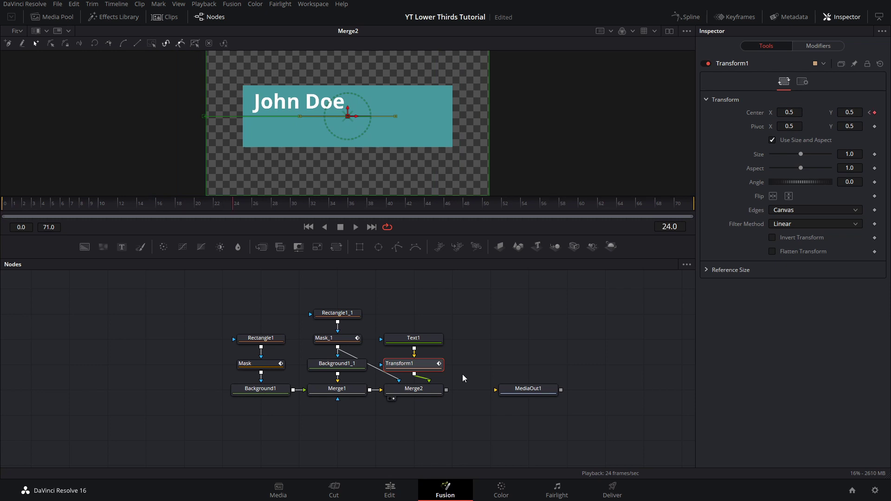
# - Duplicate Text1 and Transform1, then merge Transform1_1 over Merge2 as a new Merge3
pyautogui.moveTo(464, 369); pyautogui.dragTo(408, 336)
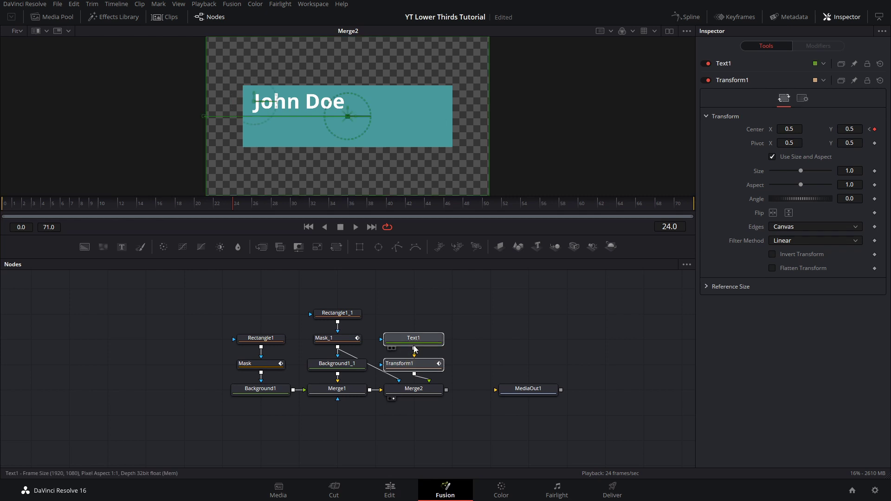
pyautogui.hotkey('ctrl', 'c')
pyautogui.click(491, 363)
pyautogui.hotkey('ctrl', 'v')
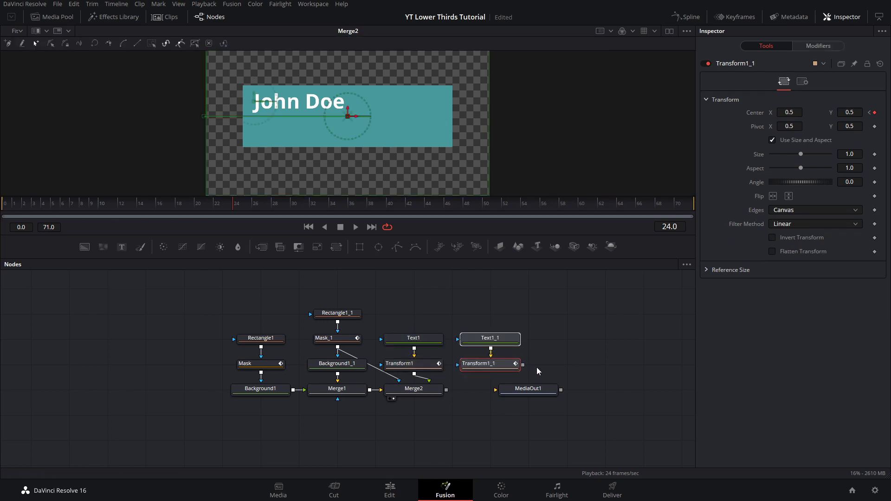
pyautogui.moveTo(523, 366); pyautogui.dragTo(446, 188)
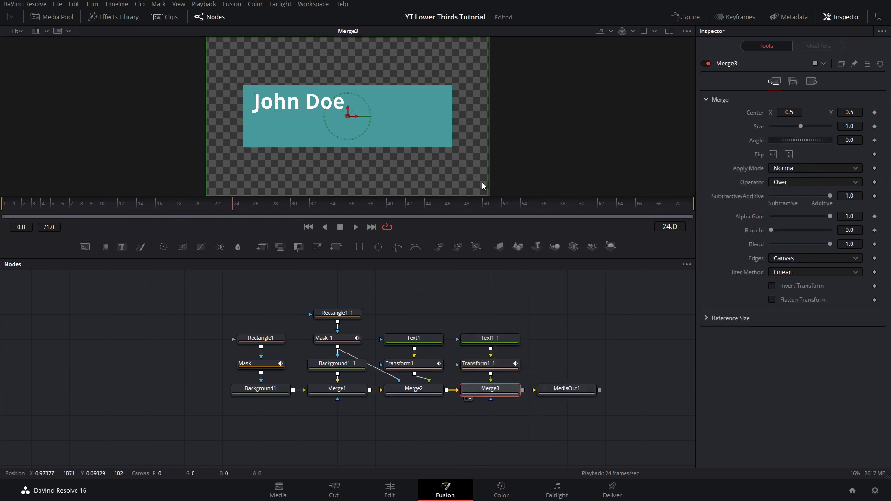
# - Retype Text1_1 as 'Proffesional Thing Doer', shrink it to 0.0827, and place it beneath John Doe
pyautogui.click(494, 343)
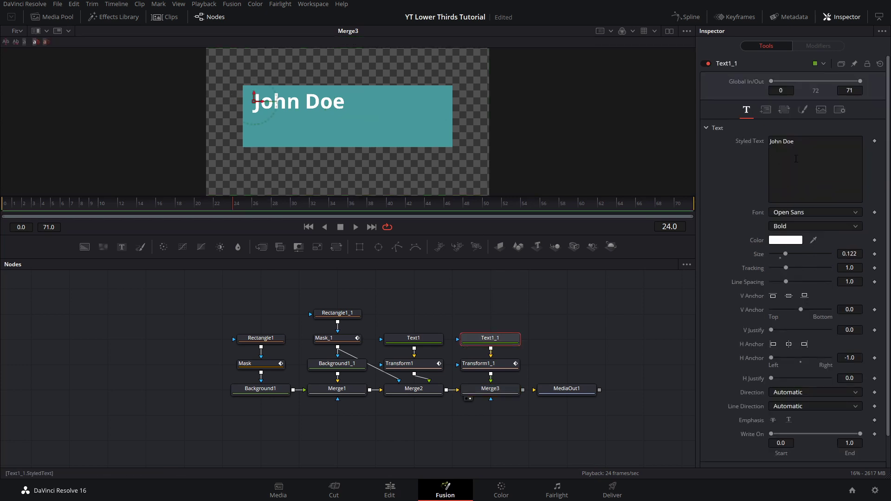
pyautogui.click(748, 135)
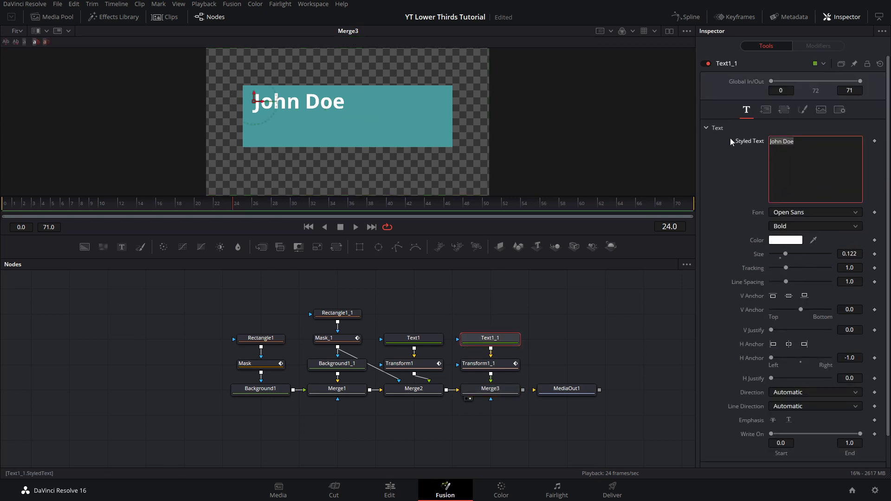
pyautogui.write('Proffesi')
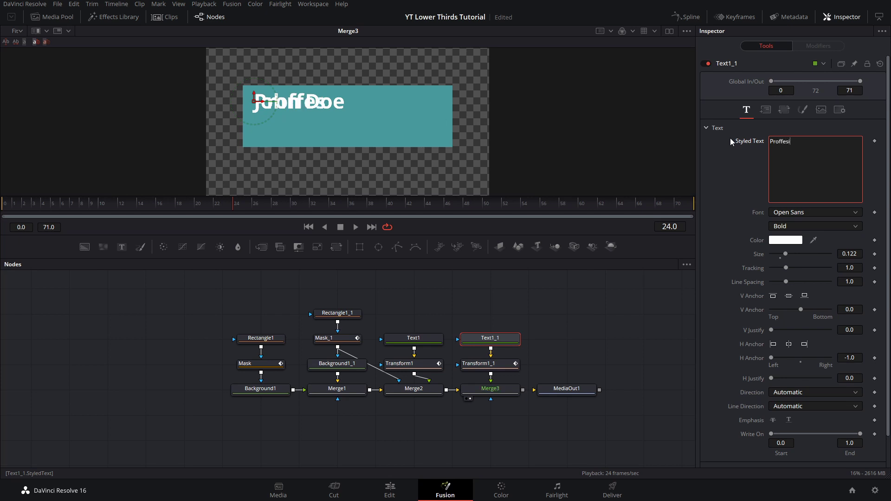
pyautogui.write('onal Thing Doer')
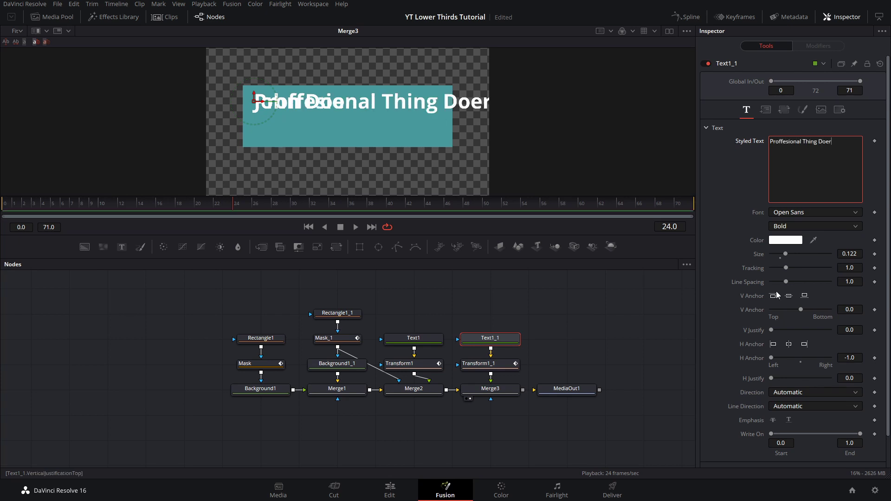
pyautogui.moveTo(785, 254); pyautogui.dragTo(780, 255)
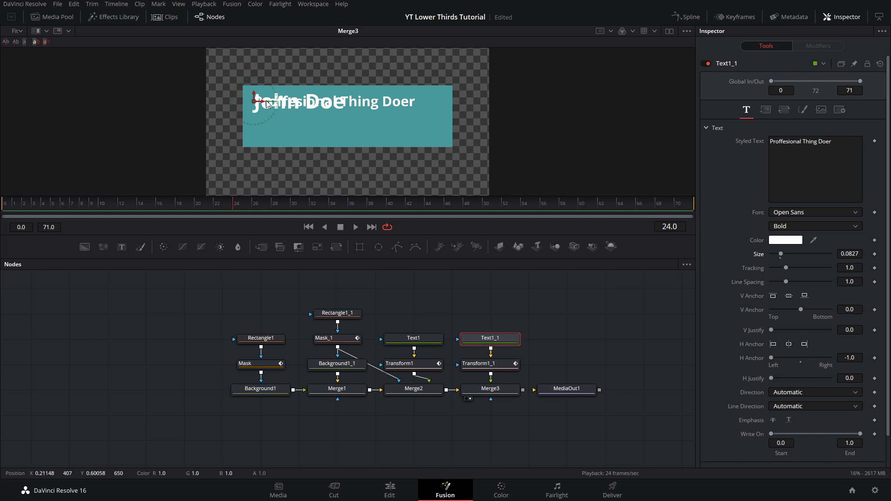
pyautogui.moveTo(256, 99); pyautogui.dragTo(252, 126)
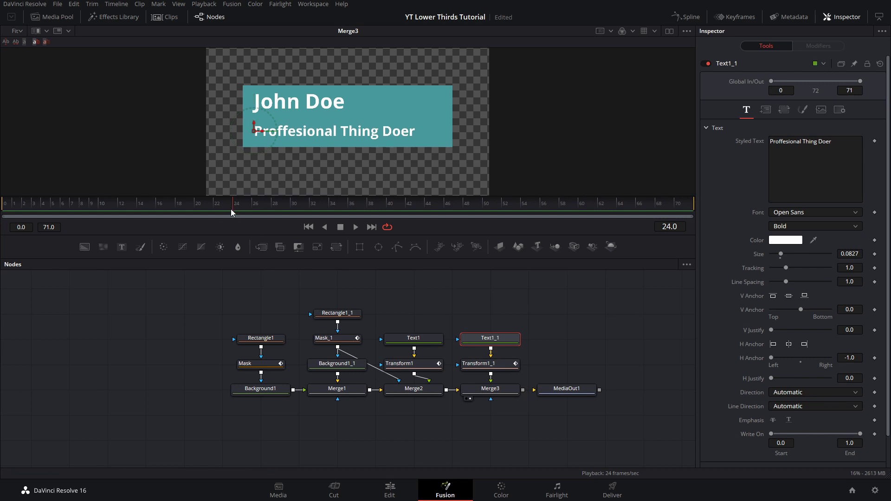
pyautogui.moveTo(232, 210); pyautogui.dragTo(57, 204)
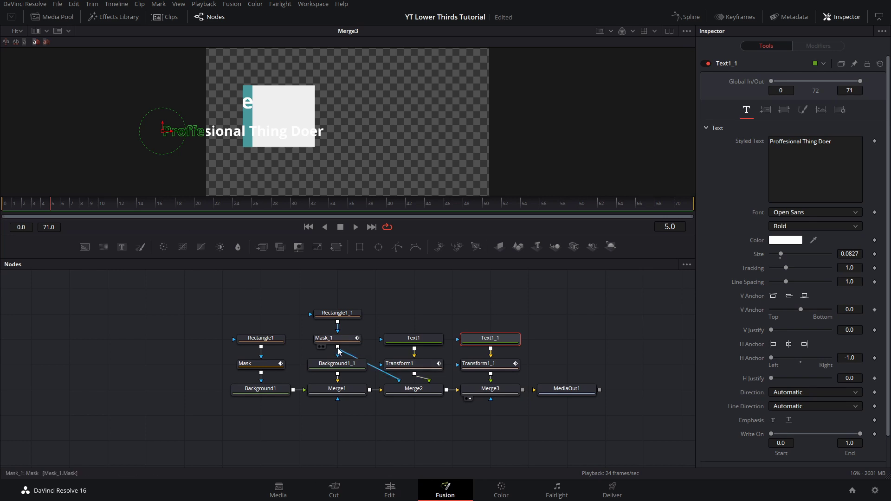
# - Replace Mask_1 with the original Mask node as Merge3's mask so the subtitle shows only inside the bar
pyautogui.moveTo(338, 348); pyautogui.dragTo(492, 393)
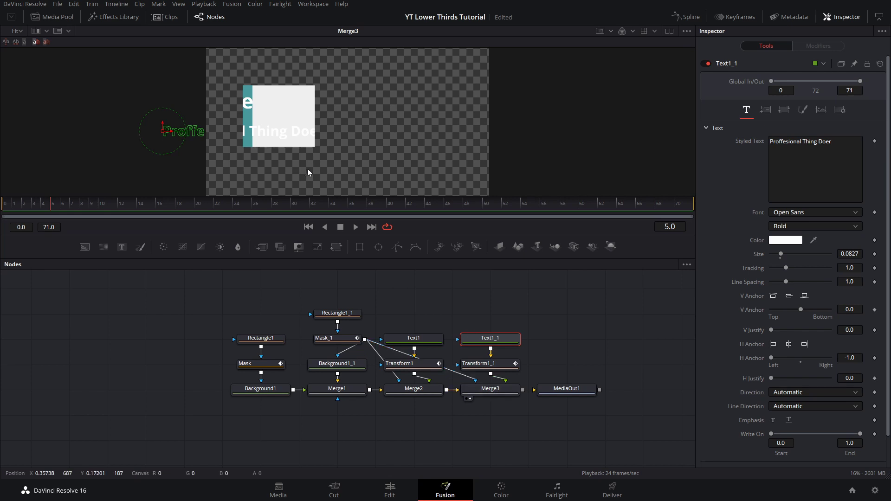
pyautogui.press('space')
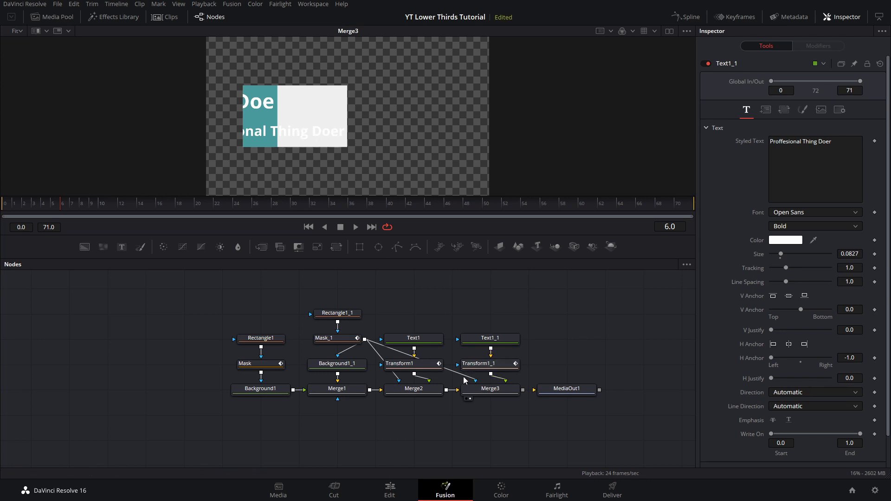
pyautogui.moveTo(463, 378); pyautogui.dragTo(452, 371)
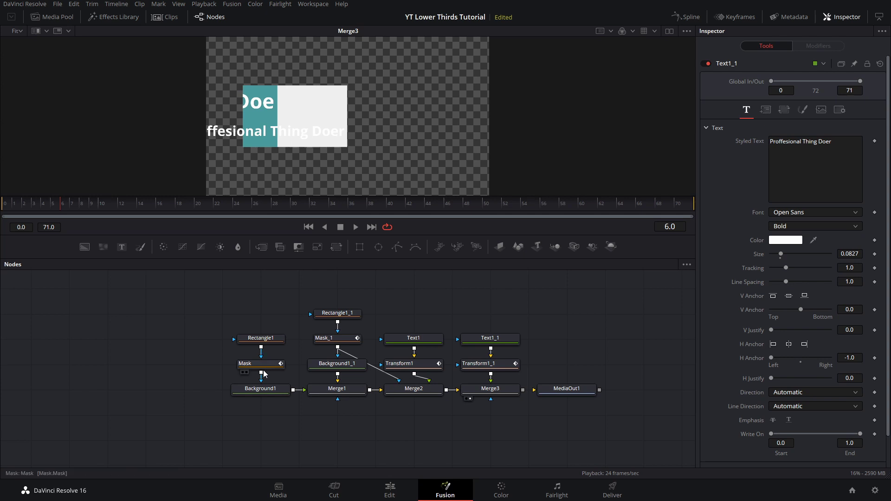
pyautogui.moveTo(261, 373); pyautogui.dragTo(490, 399)
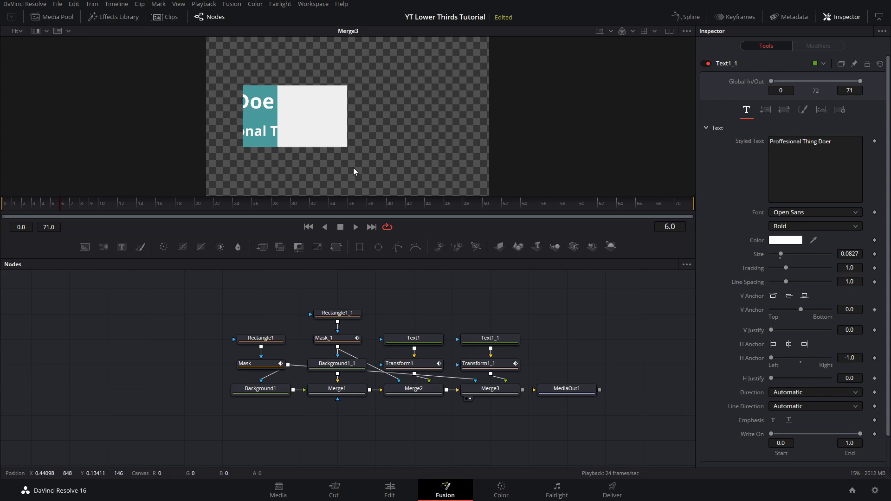
pyautogui.click(566, 389)
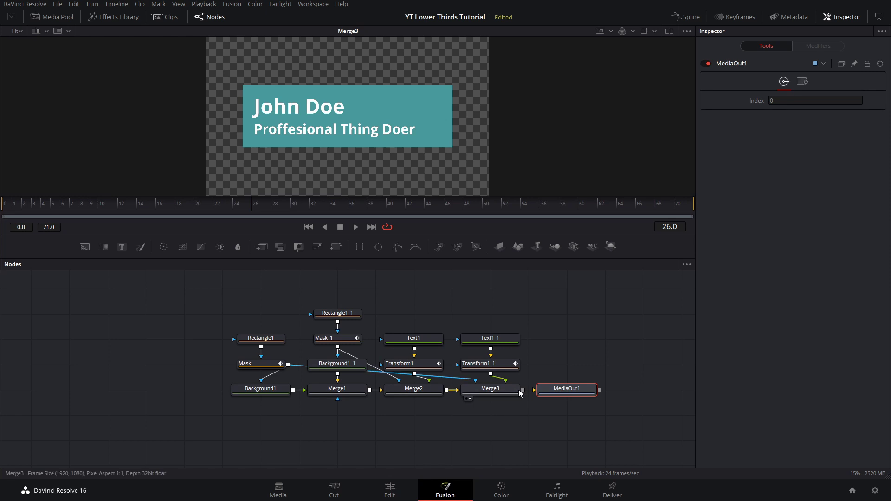
# - Connect Merge3 to MediaOut1, view MediaOut1, and play the finished two-line lower third
pyautogui.moveTo(523, 390); pyautogui.dragTo(553, 389)
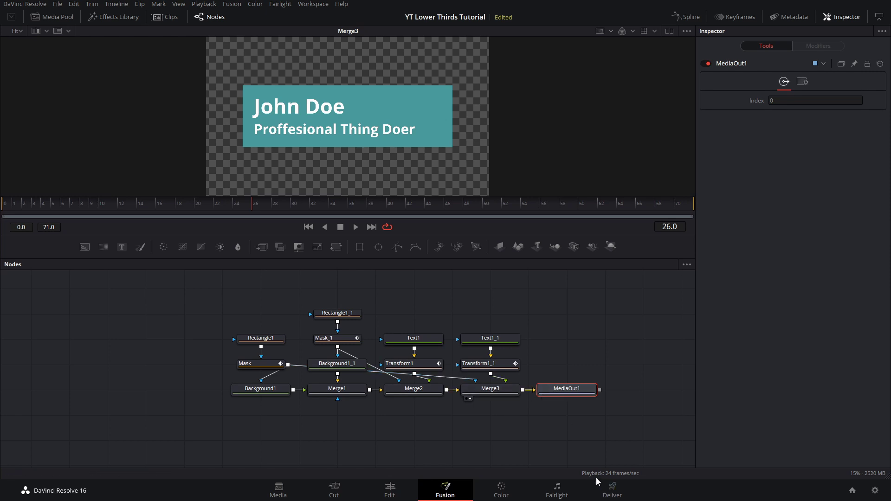
pyautogui.press('1')
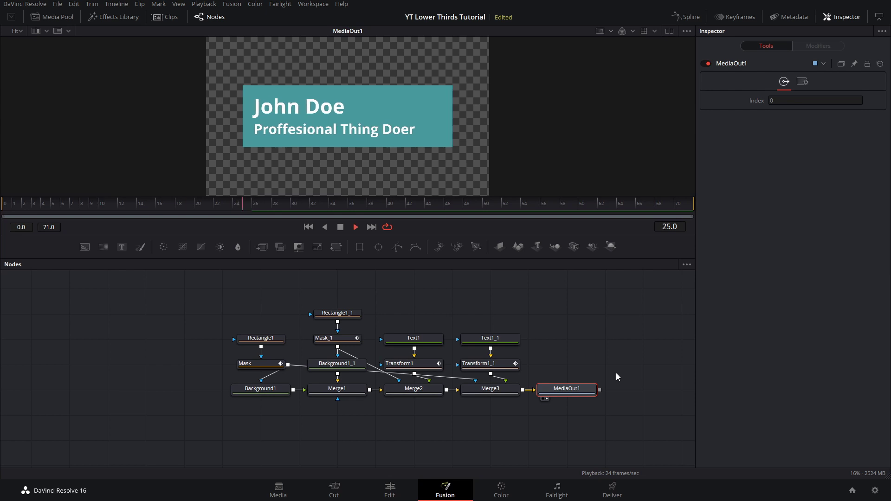
pyautogui.press('space')
pyautogui.press('space')
# - On the Edit page, paste a second copy after the original clip and make it Compound Clip 1
pyautogui.click(384, 493)
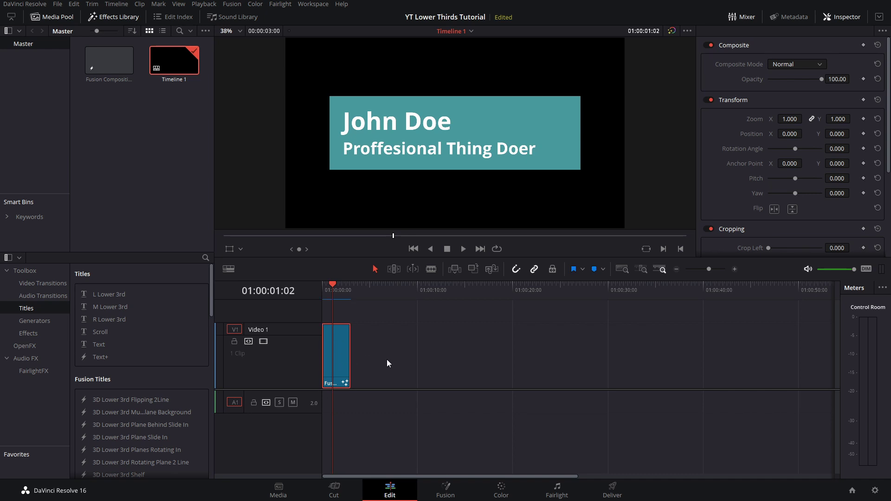
pyautogui.moveTo(334, 285); pyautogui.dragTo(349, 286)
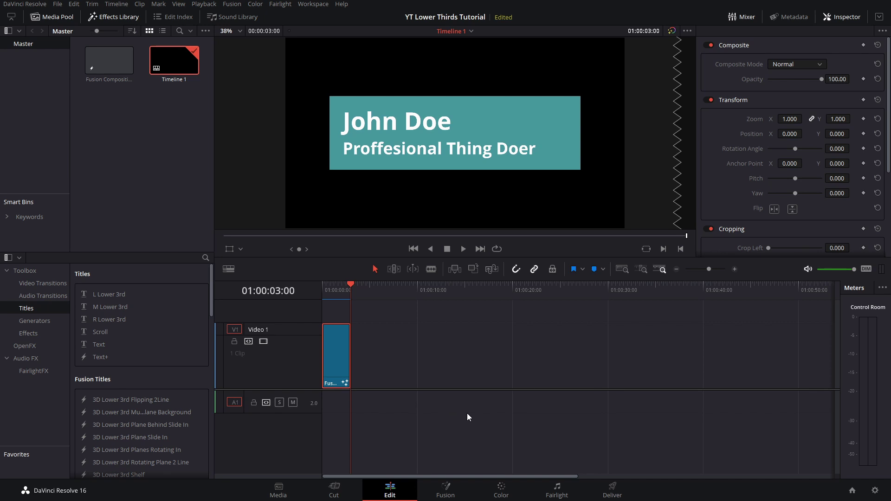
pyautogui.hotkey('ctrl', 'v')
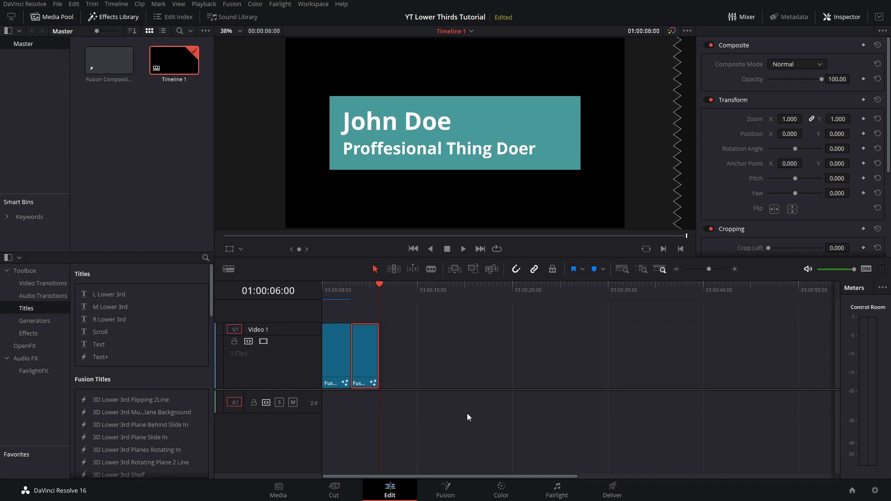
pyautogui.rightClick(365, 361)
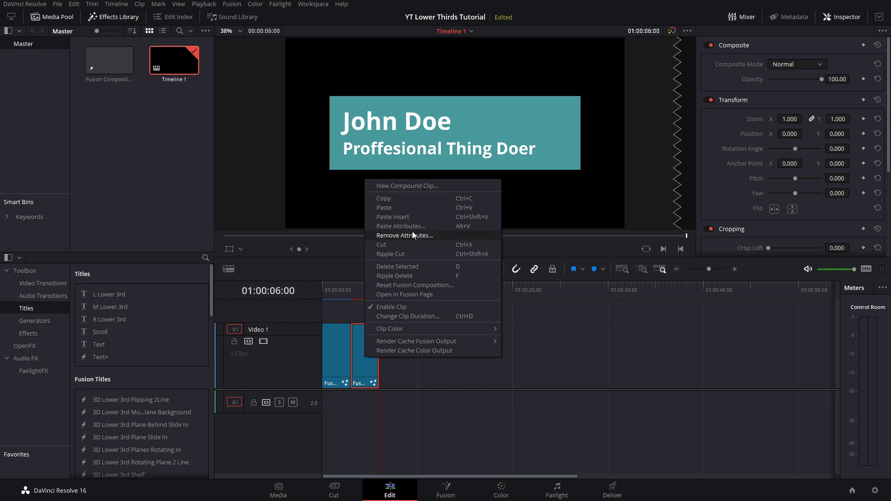
pyautogui.click(422, 188)
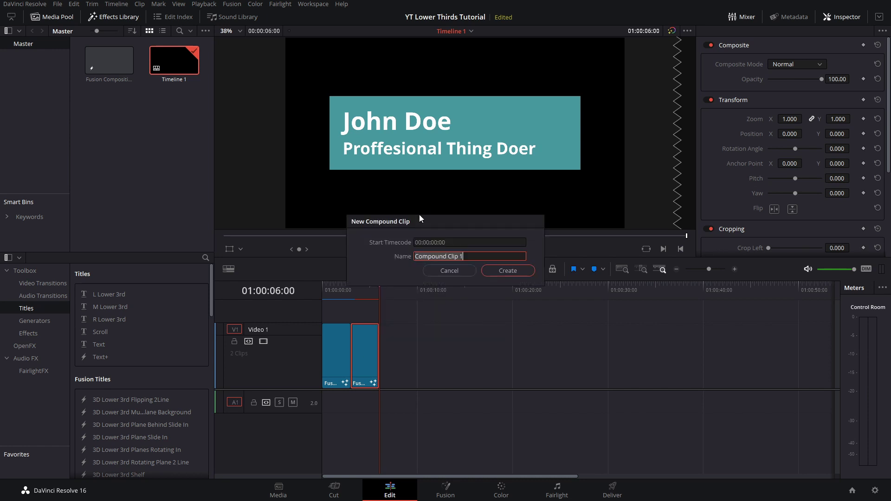
pyautogui.click(520, 272)
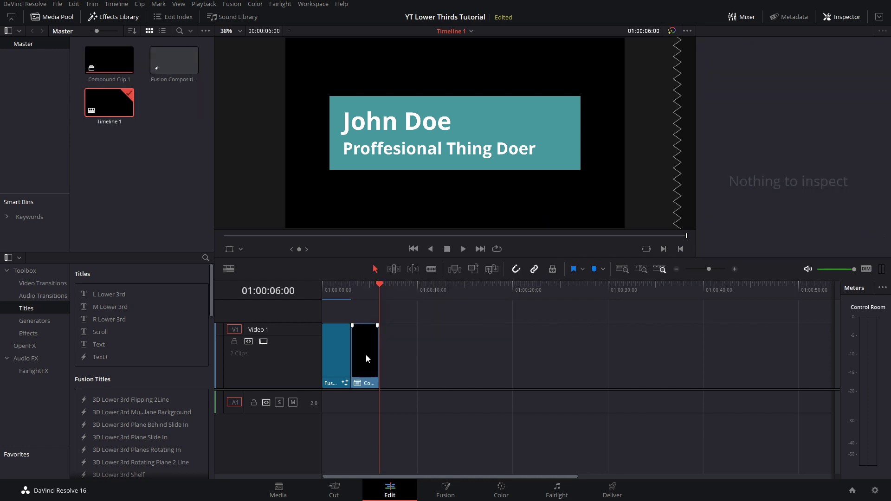
# - Reverse Compound Clip 1's speed to -100% so the lower third animates out
pyautogui.click(366, 354)
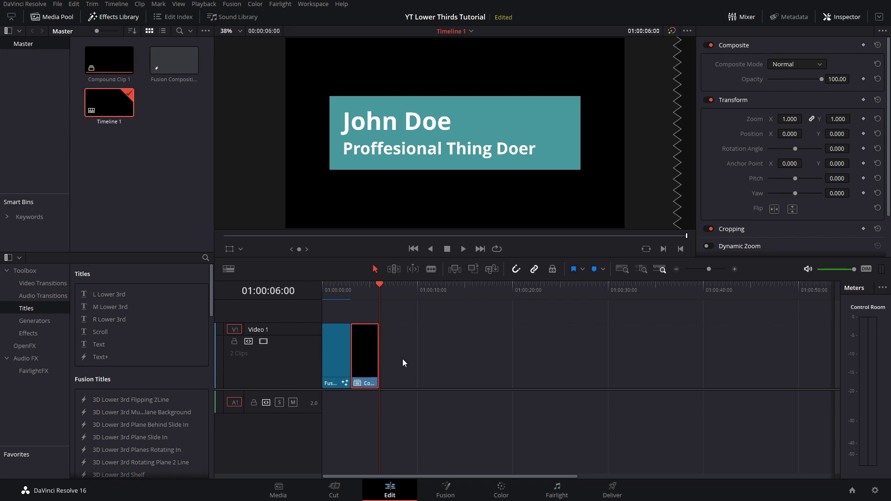
pyautogui.click(401, 358)
pyautogui.rightClick(366, 356)
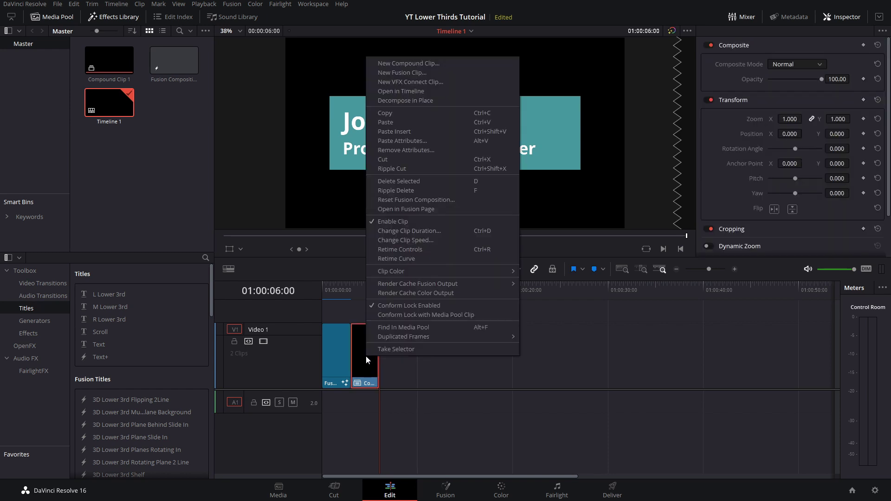
pyautogui.click(435, 241)
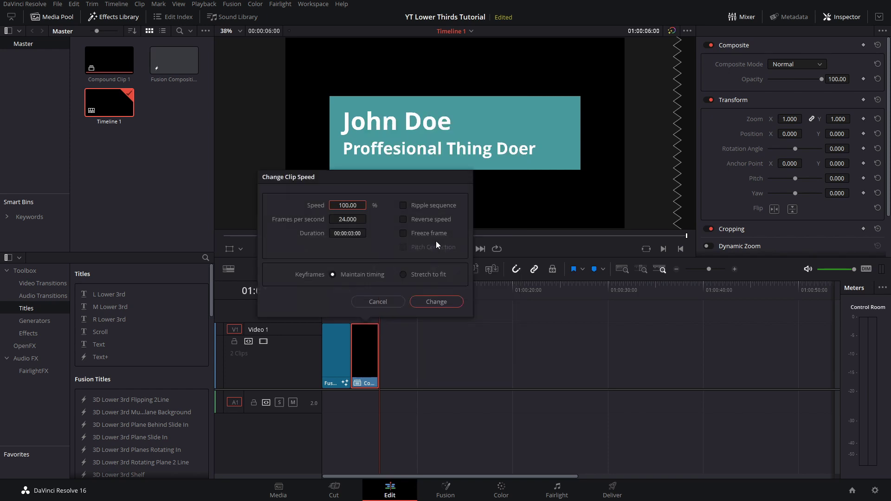
pyautogui.click(404, 220)
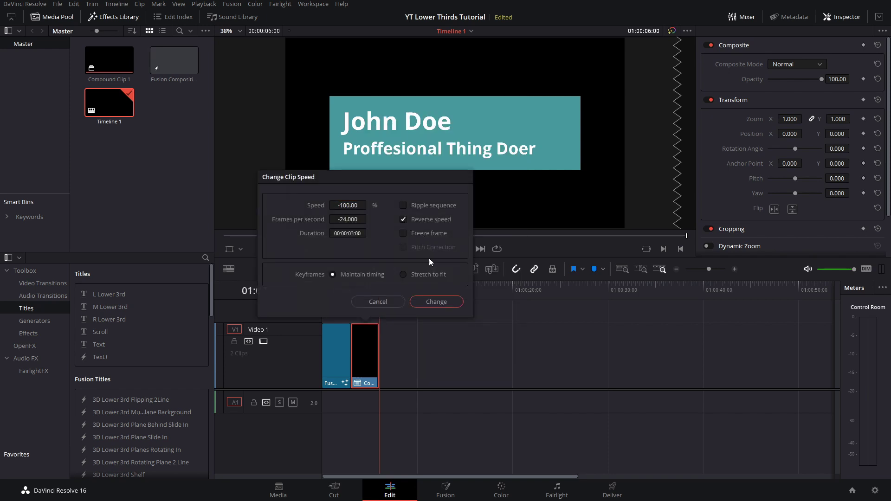
pyautogui.click(436, 302)
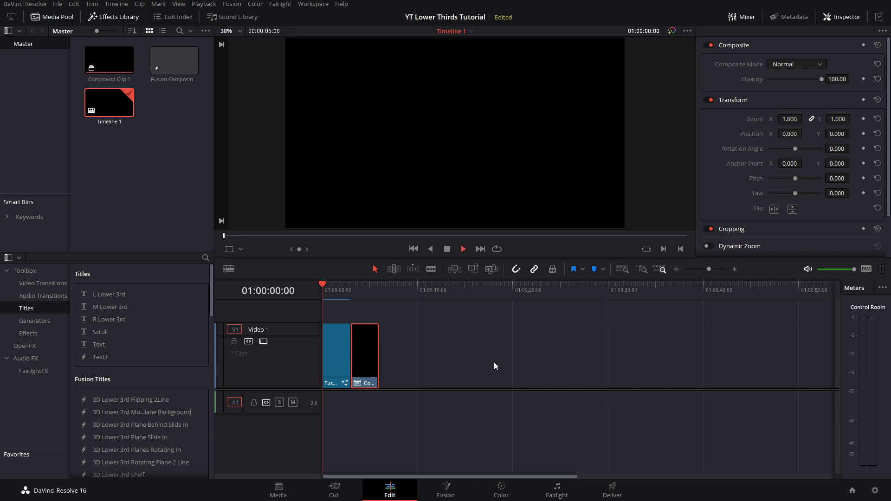
# - Preview the timeline, jump to 01:00:01:23, then return to the Fusion page at frame 60
pyautogui.press('space')
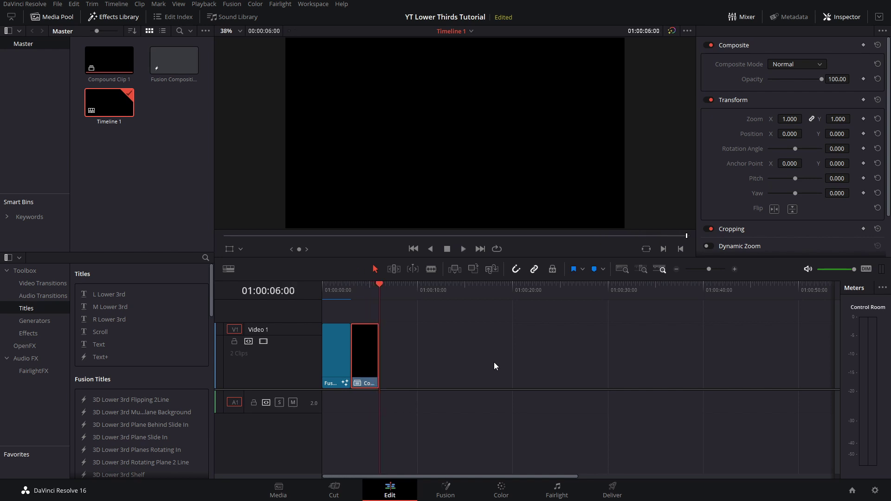
pyautogui.click(340, 283)
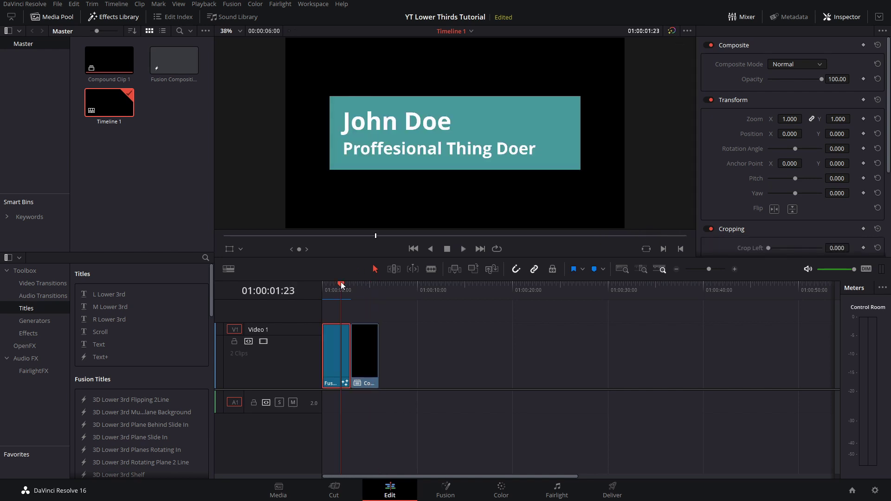
pyautogui.click(444, 495)
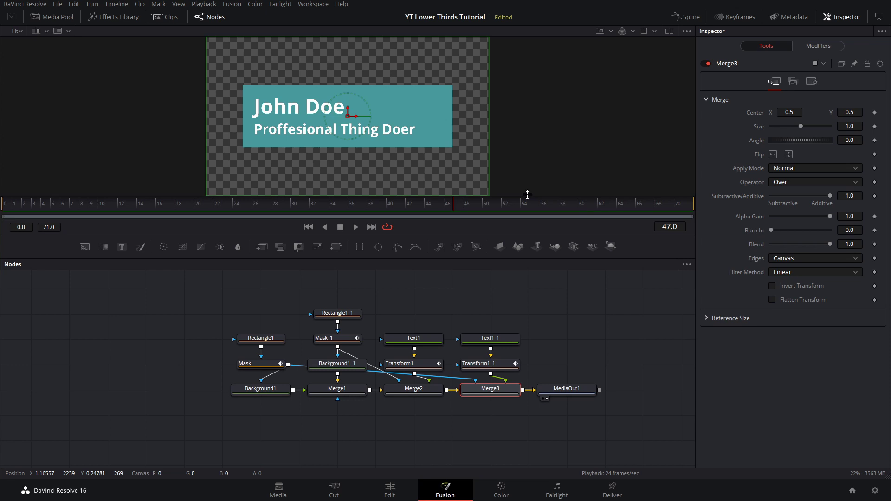
pyautogui.click(580, 203)
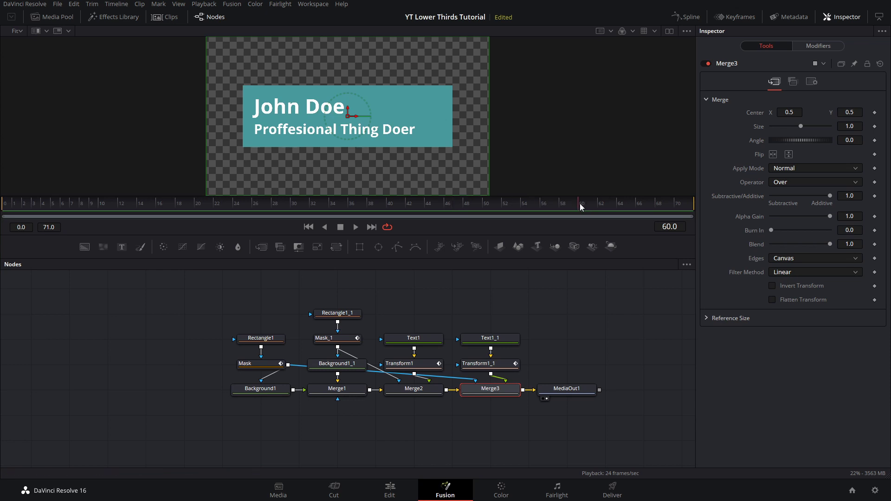